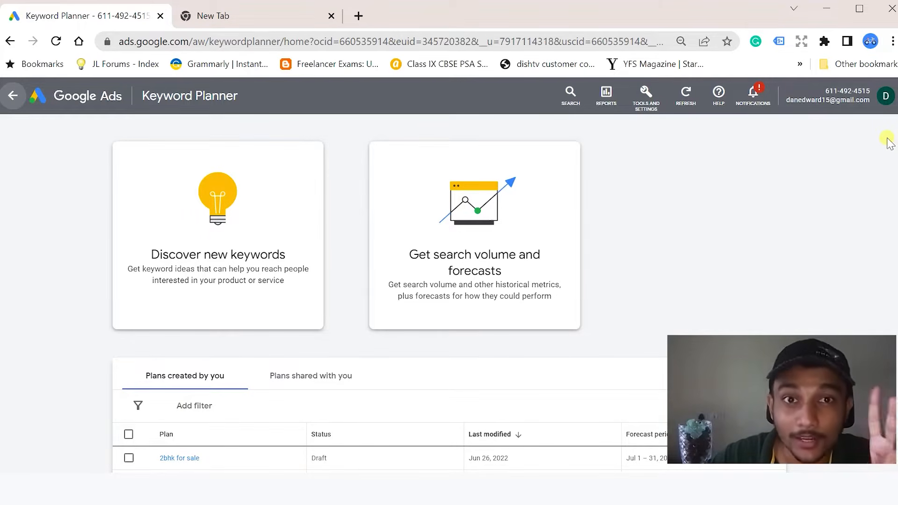
# - Open the Keyword Planner from the planning tools
pyautogui.click(646, 98)
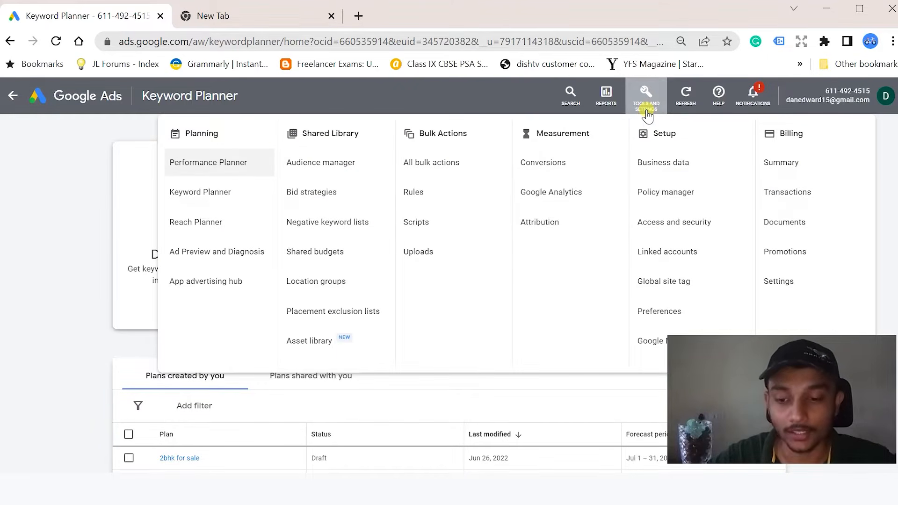
pyautogui.click(204, 195)
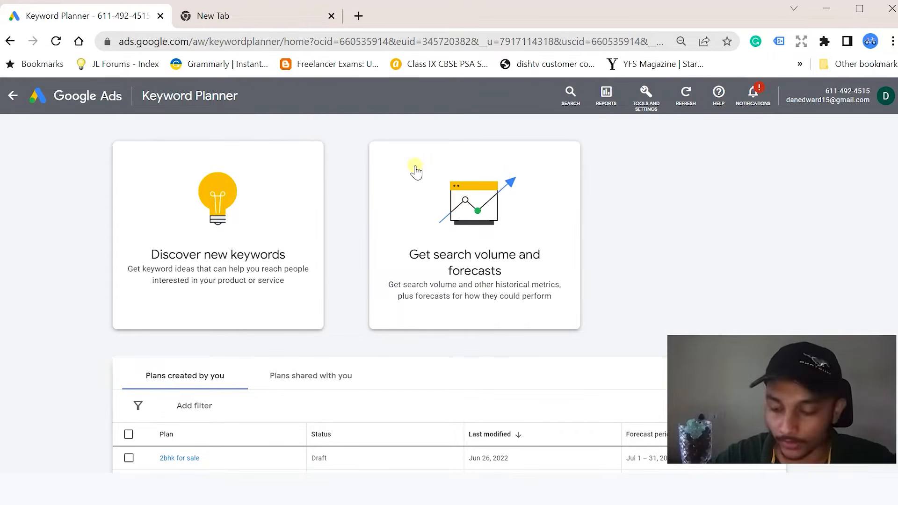
pyautogui.hotkey('ctrl', '+')
pyautogui.hotkey('ctrl', '+')
pyautogui.hotkey('ctrl', '+')
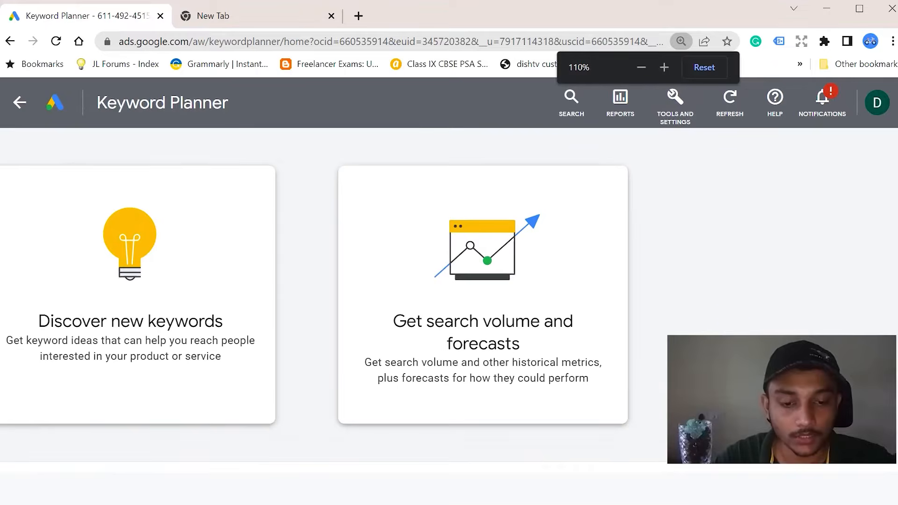
pyautogui.click(679, 117)
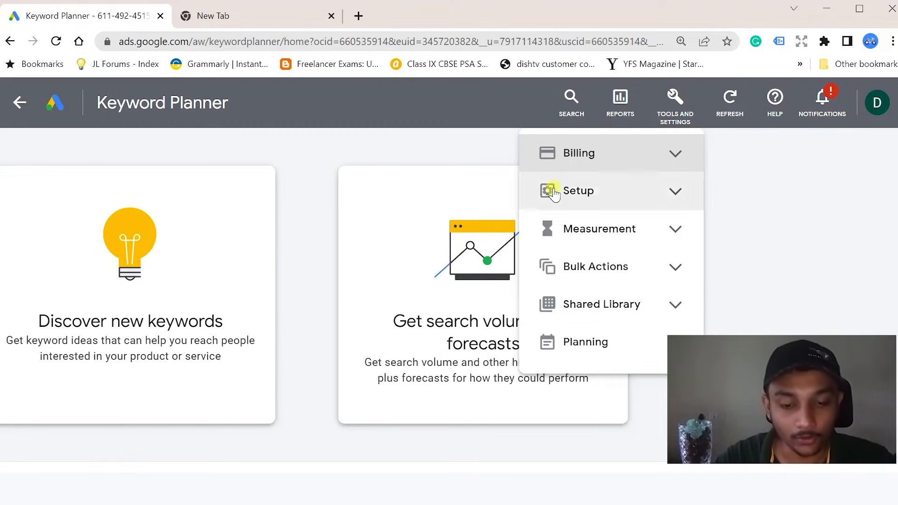
pyautogui.click(618, 357)
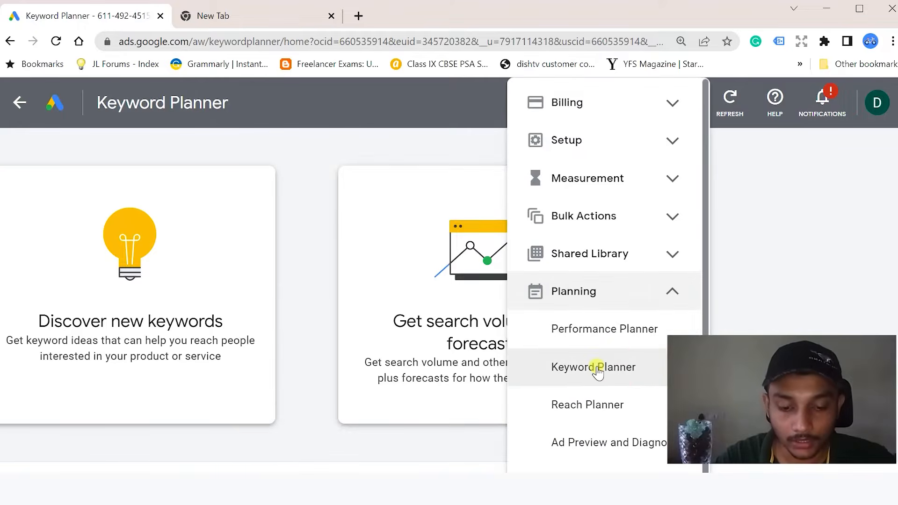
pyautogui.click(602, 369)
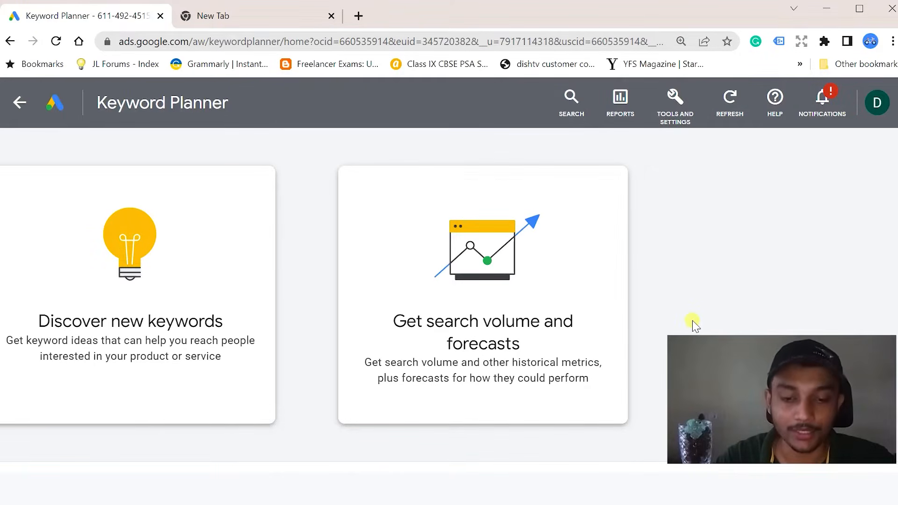
# - Discover new keywords starting from the keyword "2bhk flat for sale" and get the results
pyautogui.hotkey('ctrl', '-')
pyautogui.hotkey('ctrl', '-')
pyautogui.hotkey('ctrl', '-')
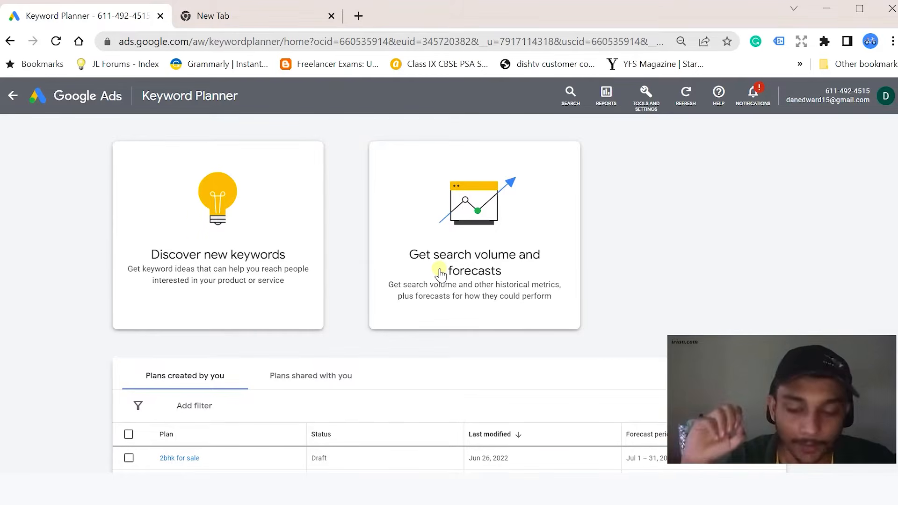
pyautogui.click(195, 257)
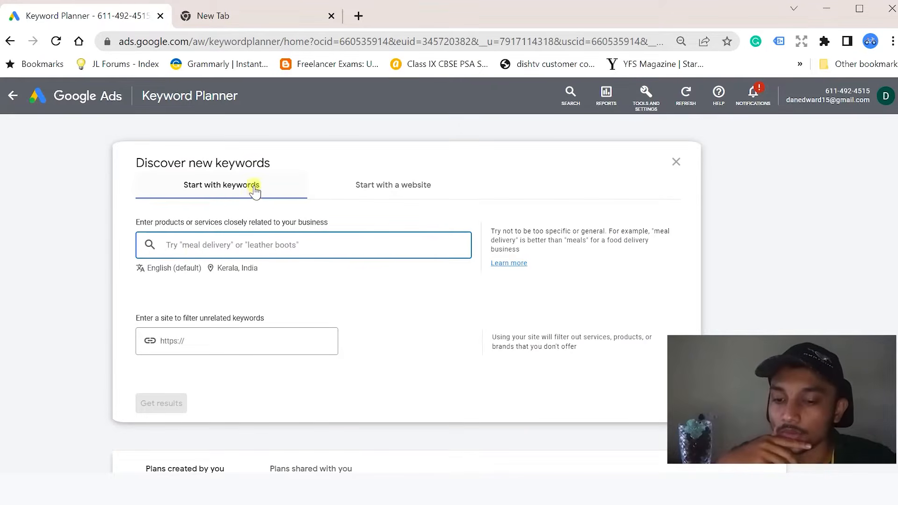
pyautogui.click(393, 186)
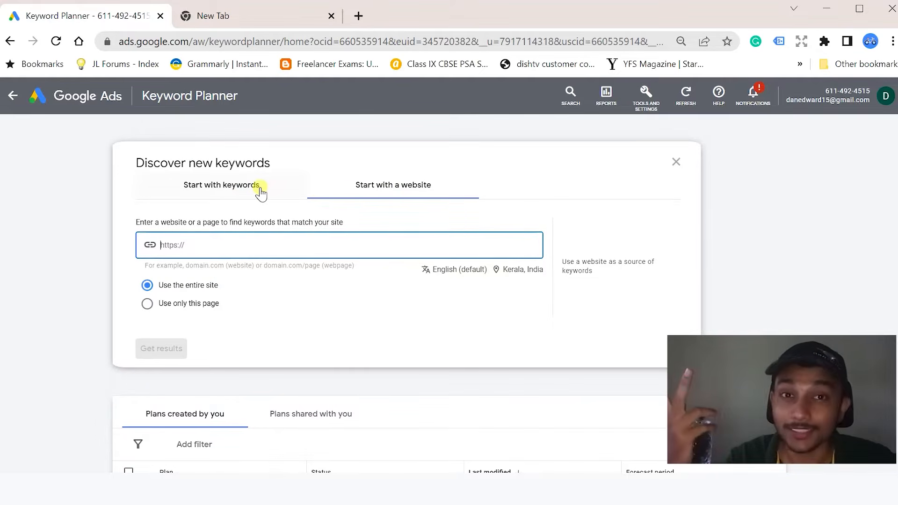
pyautogui.click(244, 189)
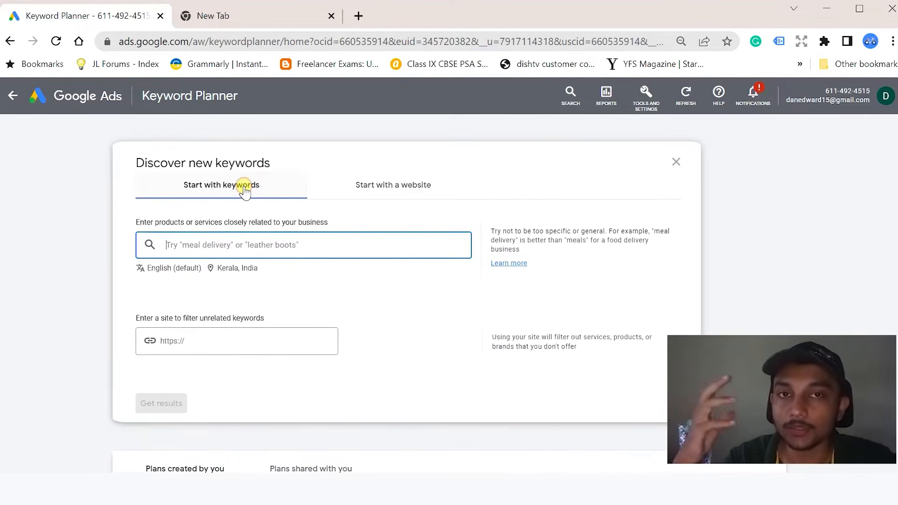
pyautogui.click(213, 243)
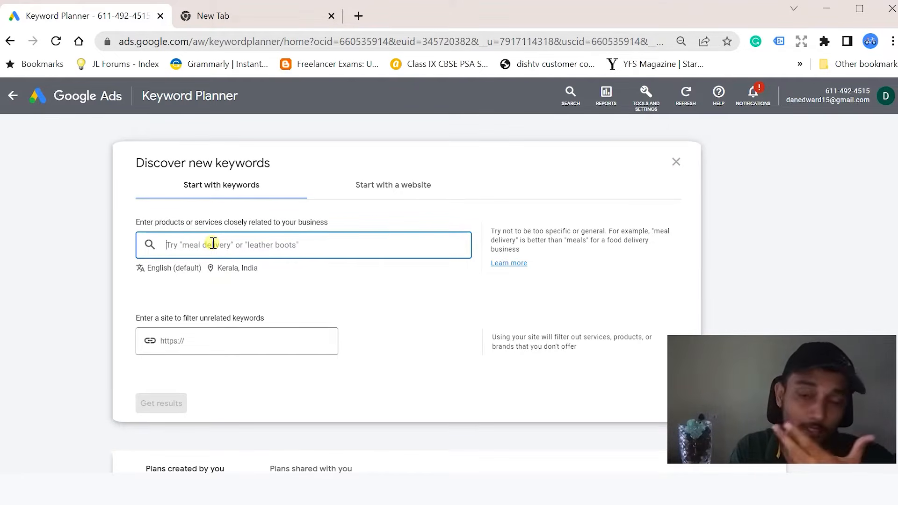
pyautogui.write('2bhk fla')
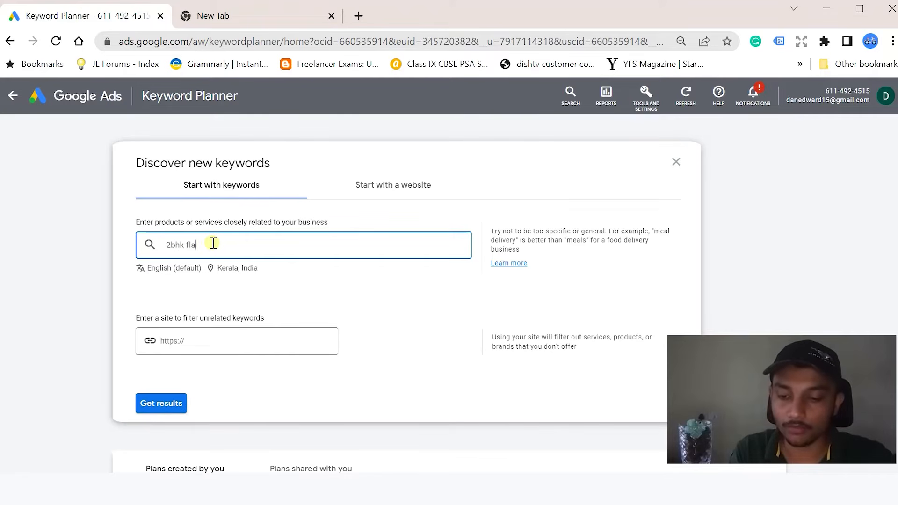
pyautogui.write('t for sale')
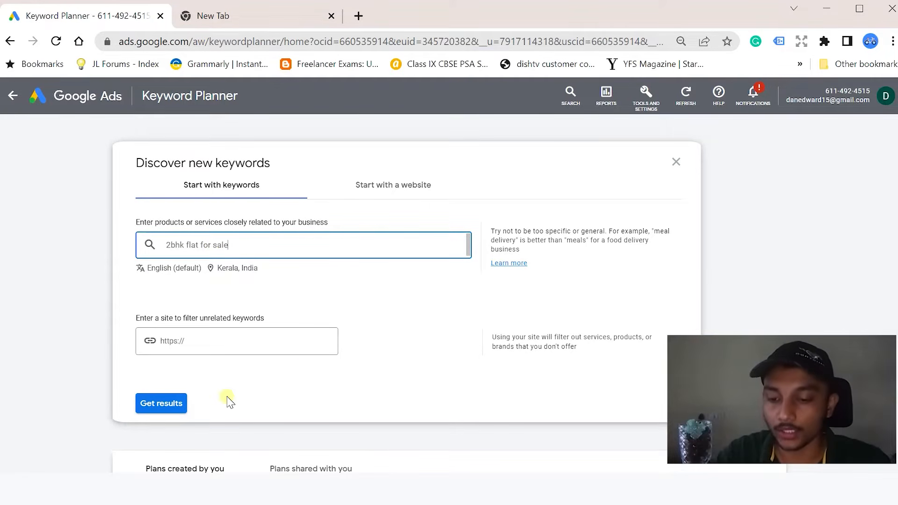
pyautogui.click(174, 405)
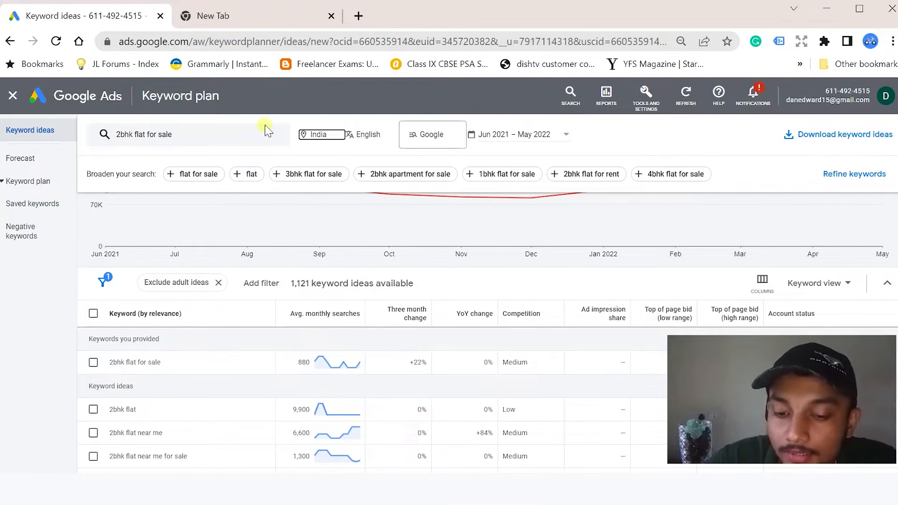
# - Replace the India country target with the state of Kerala, India, and save the location
pyautogui.click(312, 140)
pyautogui.click(235, 187)
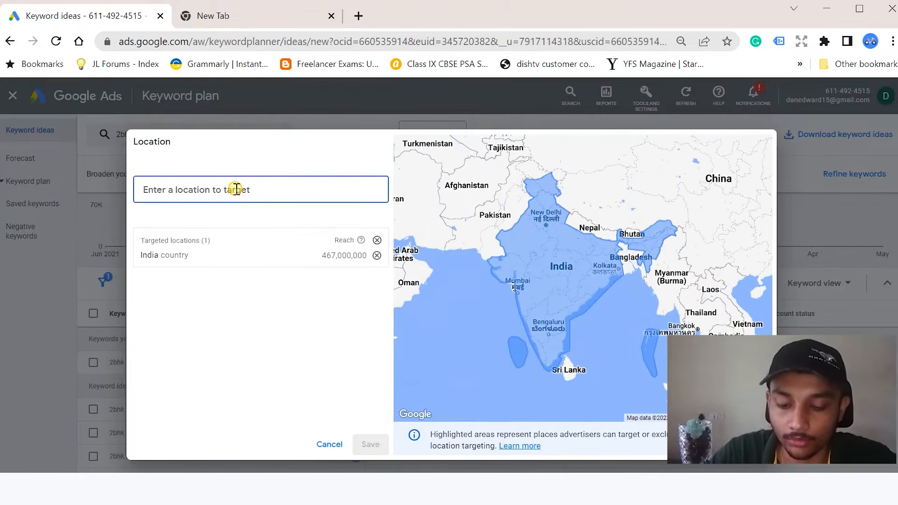
pyautogui.write('kerala')
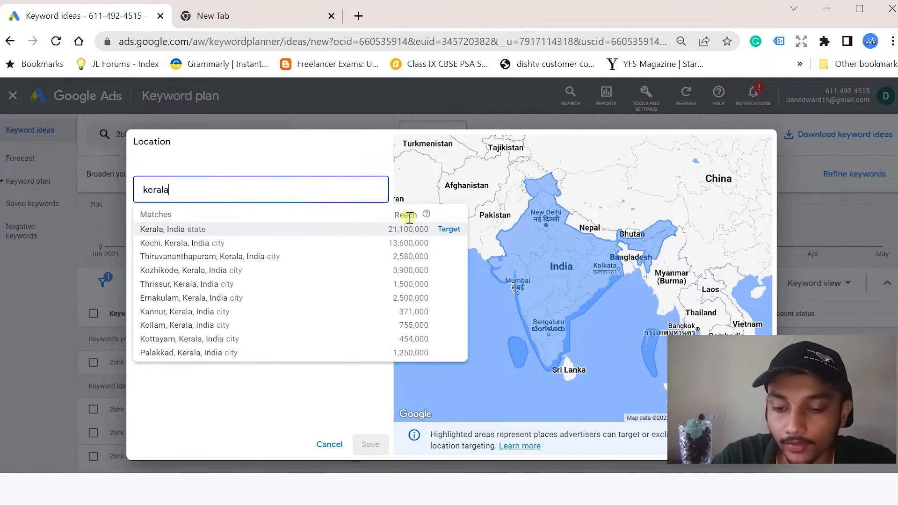
pyautogui.click(453, 232)
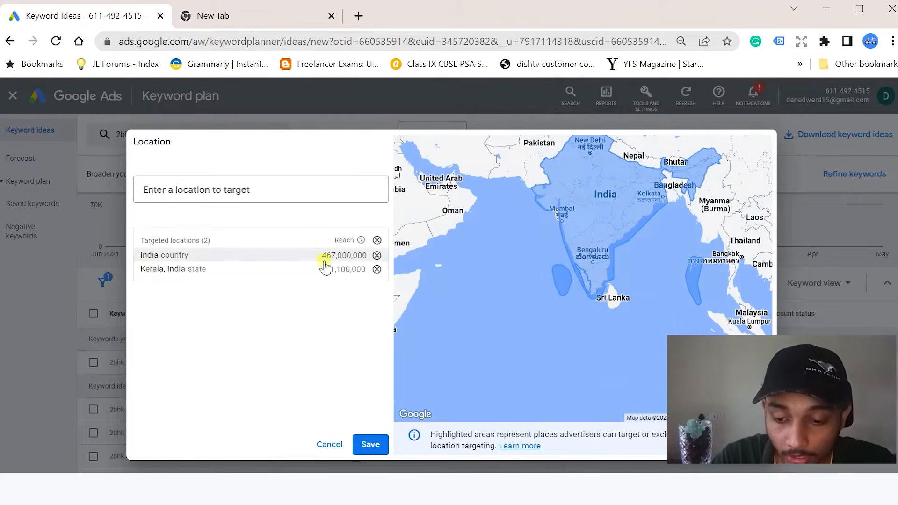
pyautogui.click(377, 256)
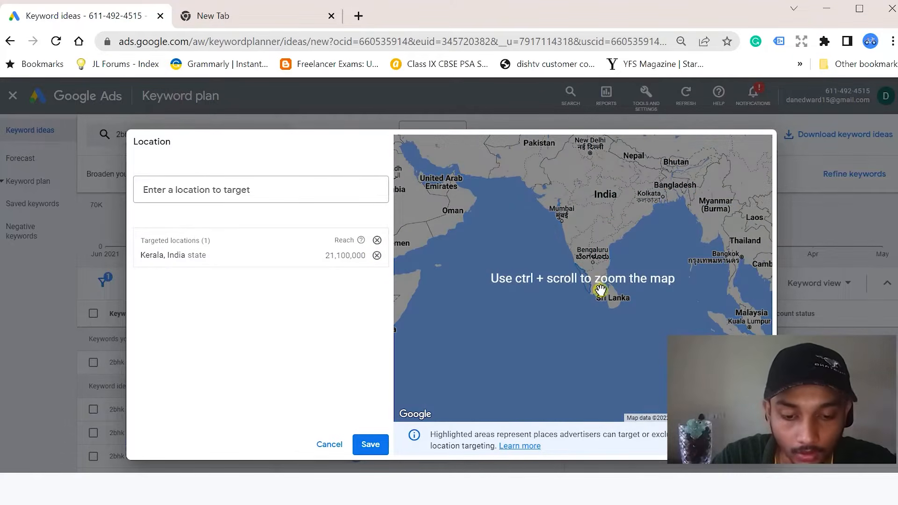
pyautogui.scroll(-2, 600, 290)
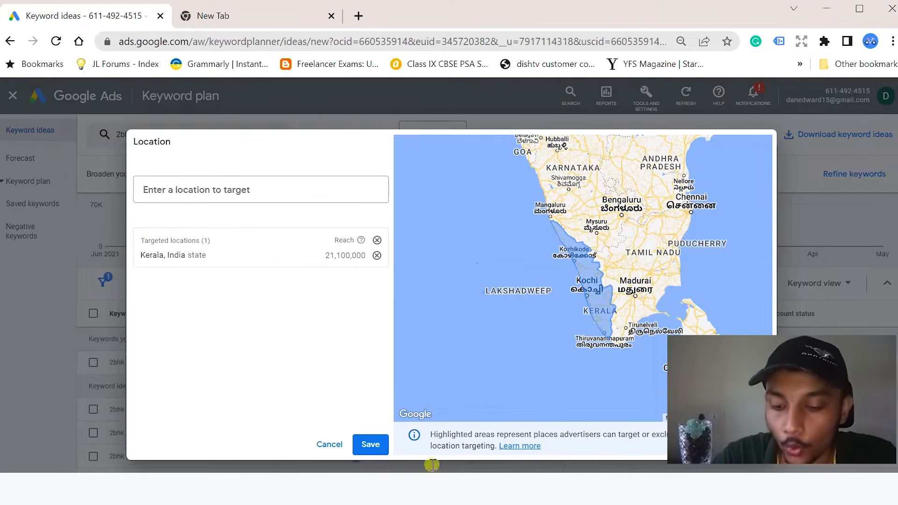
pyautogui.click(370, 445)
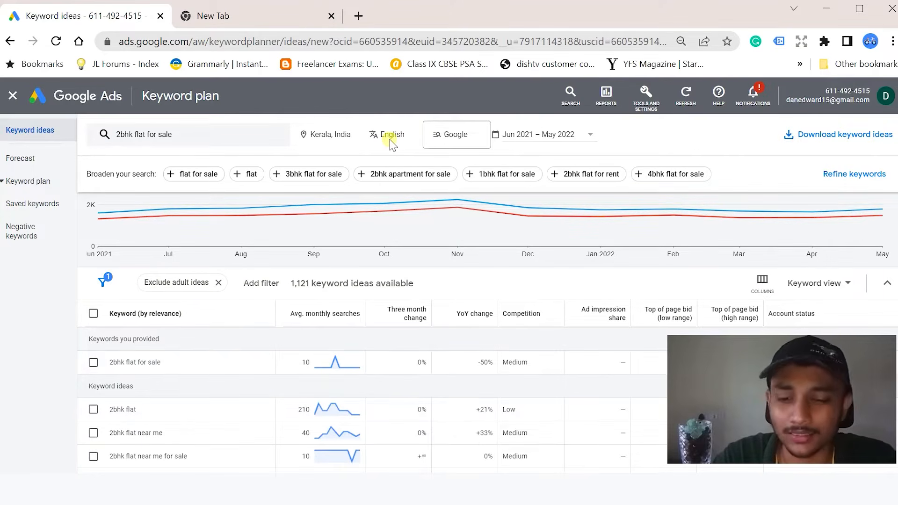
# - Keep Google as the search network, try the last 24 months as date range, and return it to the last 12 months
pyautogui.click(462, 143)
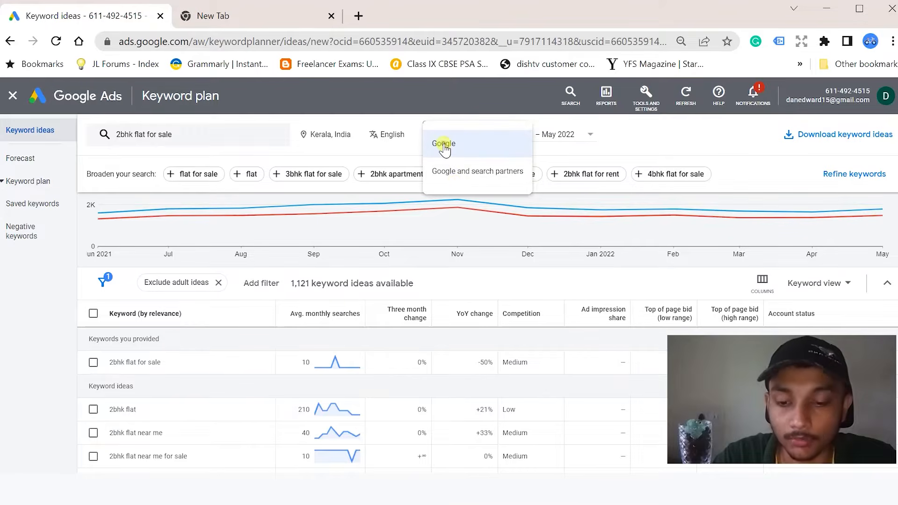
pyautogui.click(443, 145)
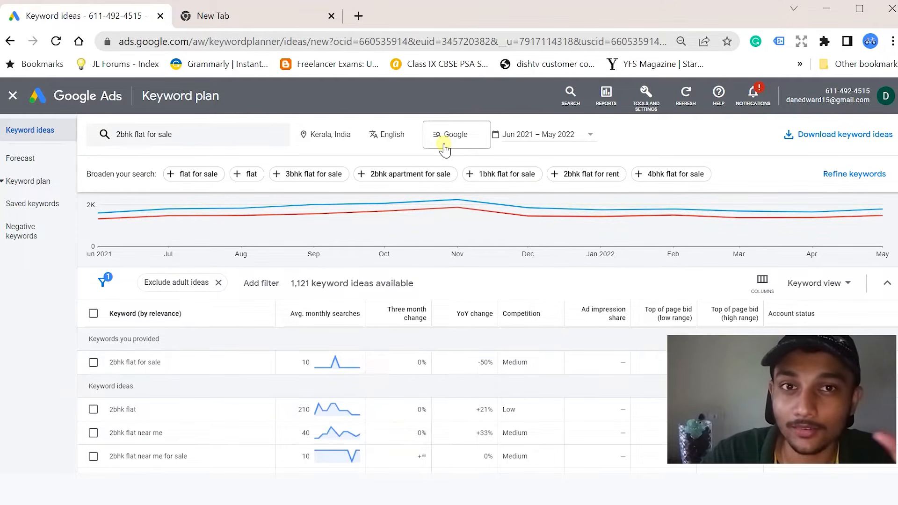
pyautogui.click(529, 140)
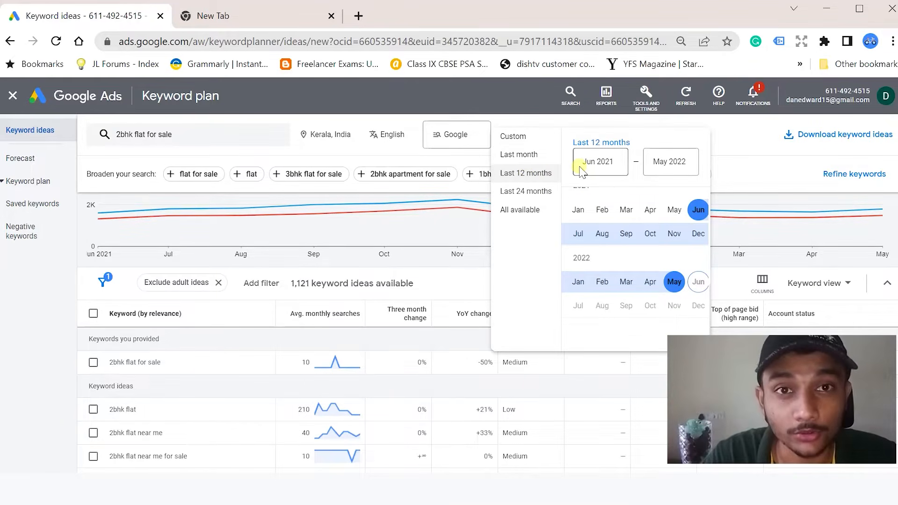
pyautogui.click(526, 191)
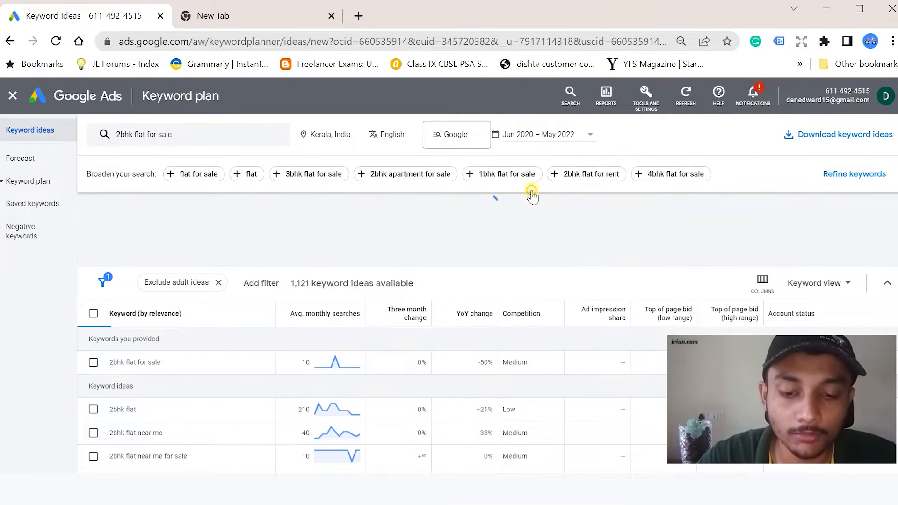
pyautogui.click(541, 136)
pyautogui.click(524, 172)
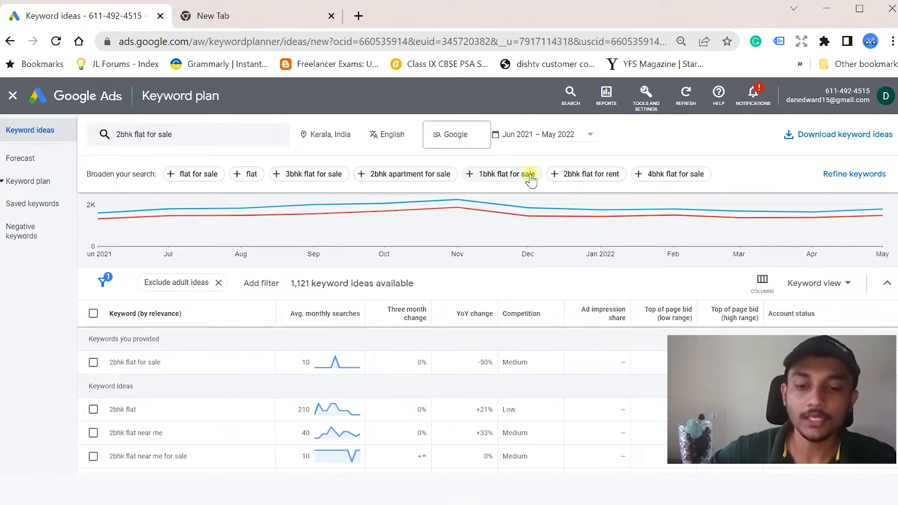
# - Review the average monthly searches of the keyword ideas, and search Google for "2bhk flat for sale" in the empty browser tab
pyautogui.scroll(-2, 262, 262)
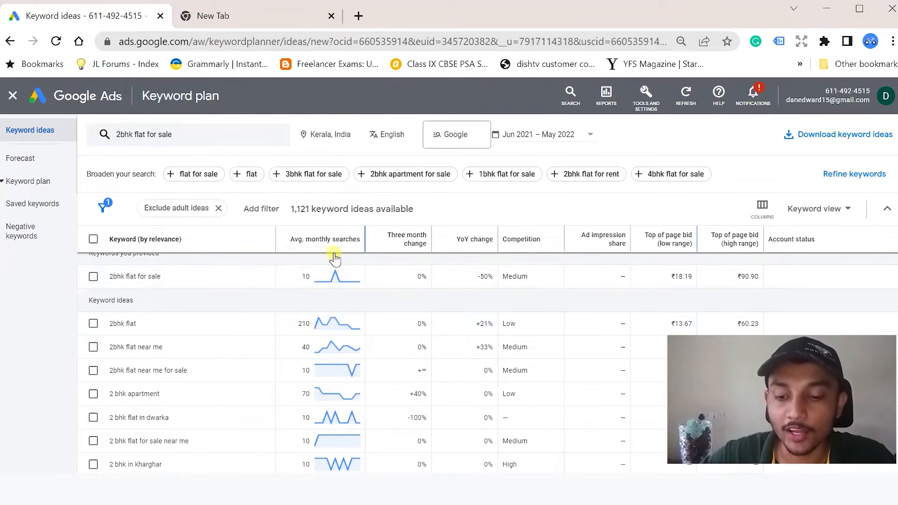
pyautogui.moveTo(348, 282)
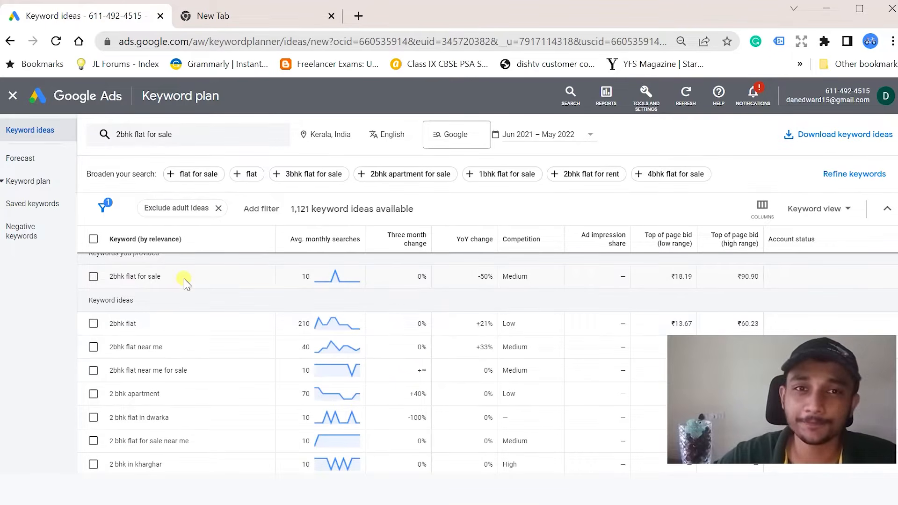
pyautogui.click(197, 11)
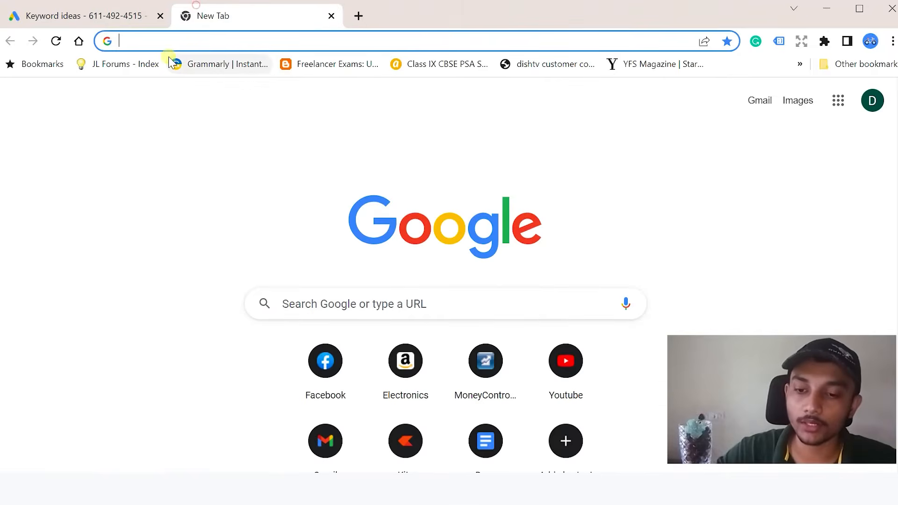
pyautogui.write('2bhk fla')
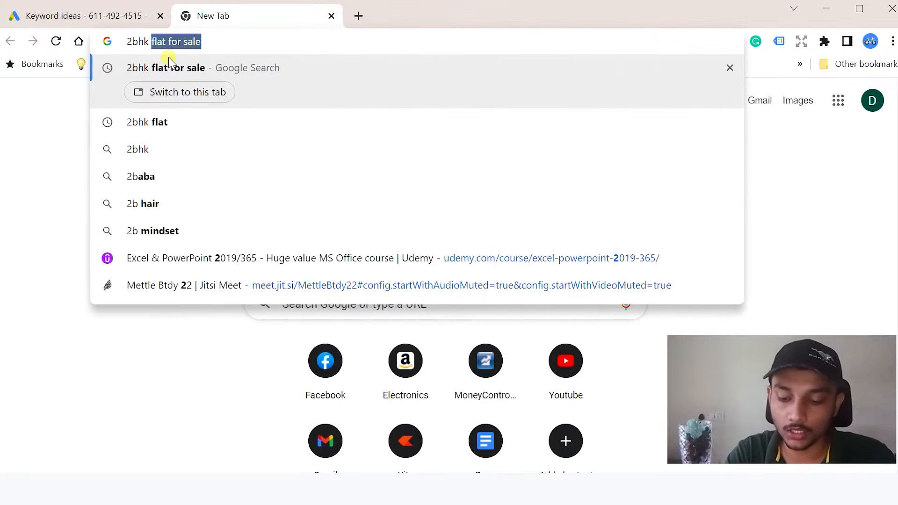
pyautogui.write('t for sal')
pyautogui.press('Return')
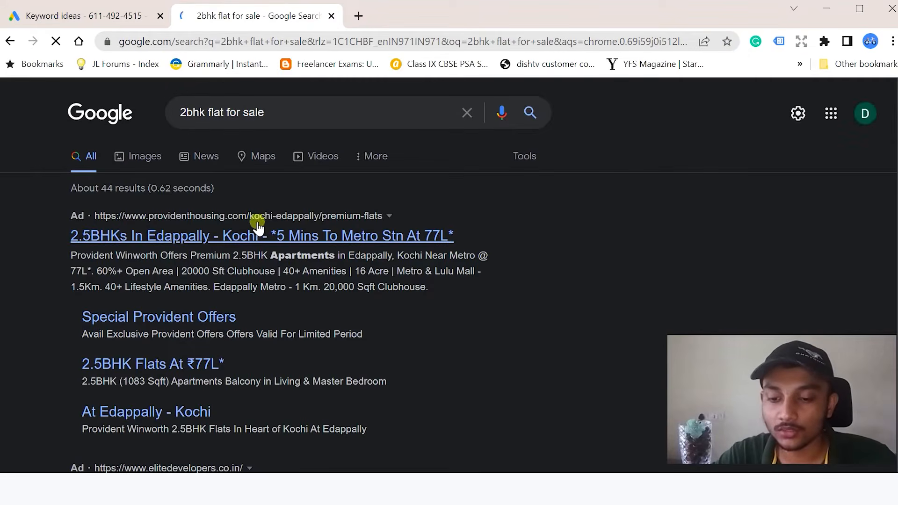
# - Open the Provident Housing ad in a separate browser tab and examine the other ads in the search results
pyautogui.rightClick(231, 243)
pyautogui.click(308, 248)
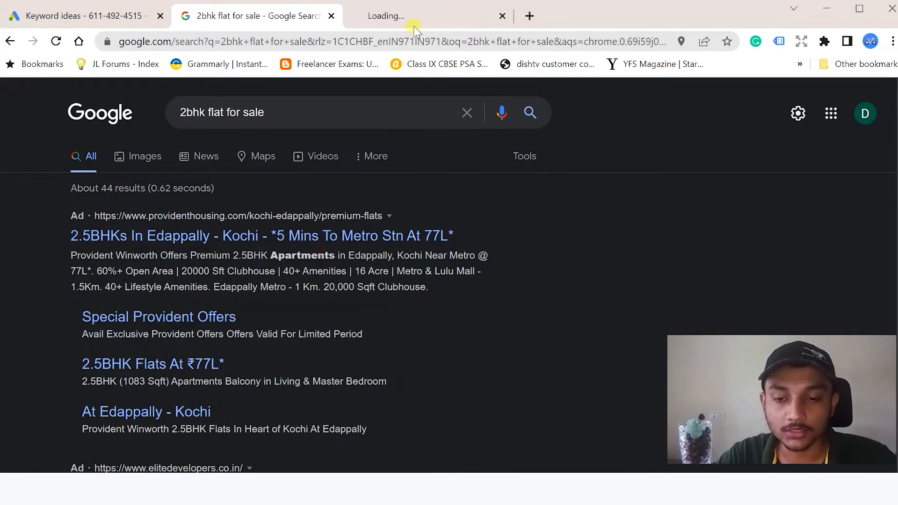
pyautogui.scroll(-1, 298, 250)
pyautogui.scroll(-3, 189, 310)
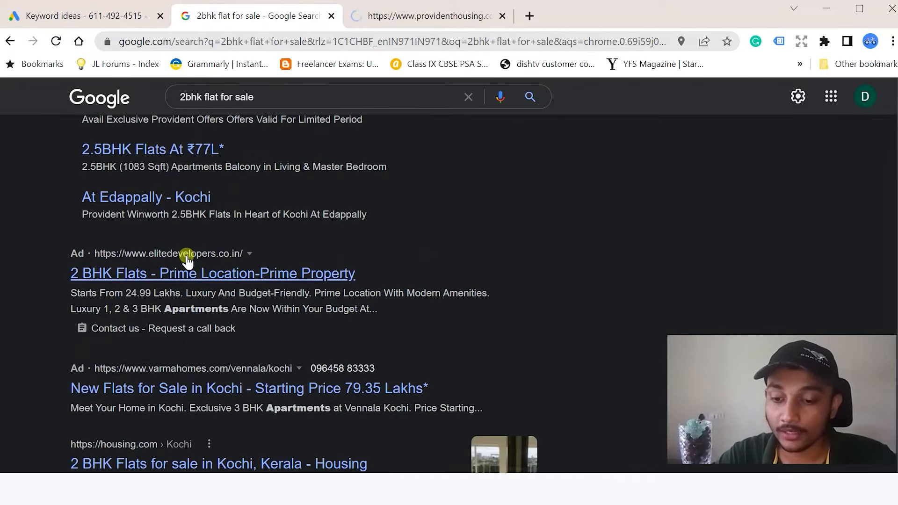
pyautogui.scroll(-2, 236, 263)
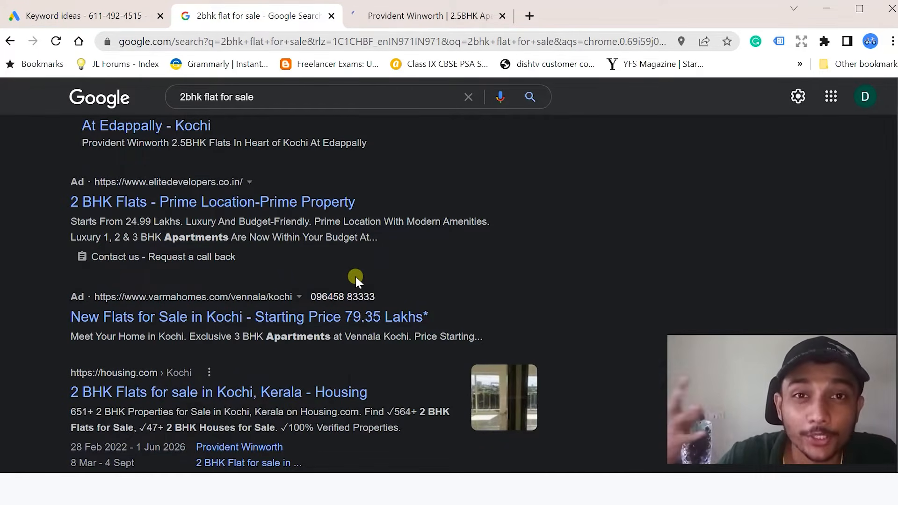
# - Switch back to the Google Ads keyword ideas and examine the competition levels of the listed keywords
pyautogui.click(125, 14)
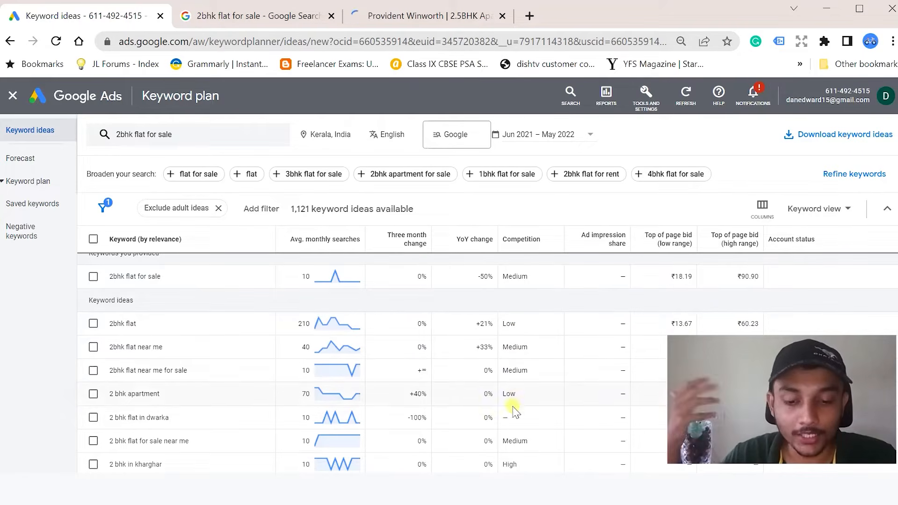
pyautogui.scroll(-2, 514, 453)
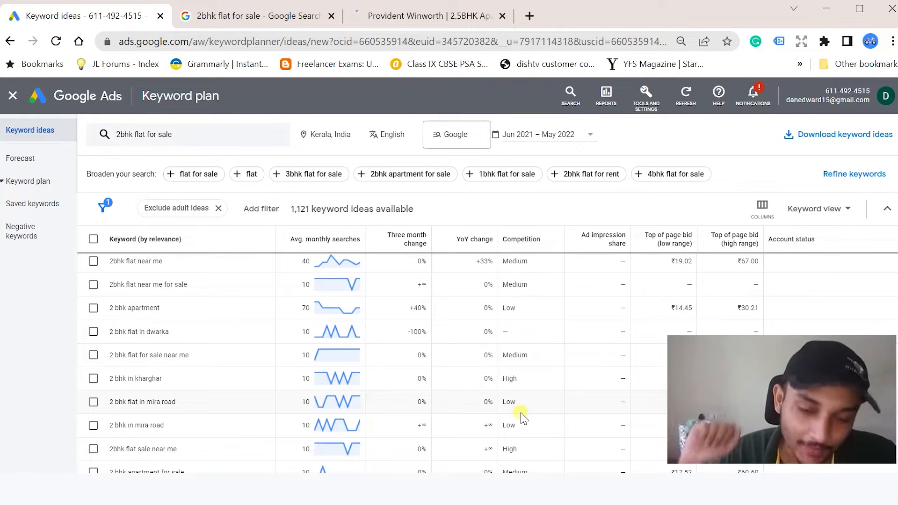
# - Examine the top of page bid ranges and the listed keyword ideas for "2bhk flat for sale"
pyautogui.scroll(3, 523, 417)
pyautogui.moveTo(660, 245)
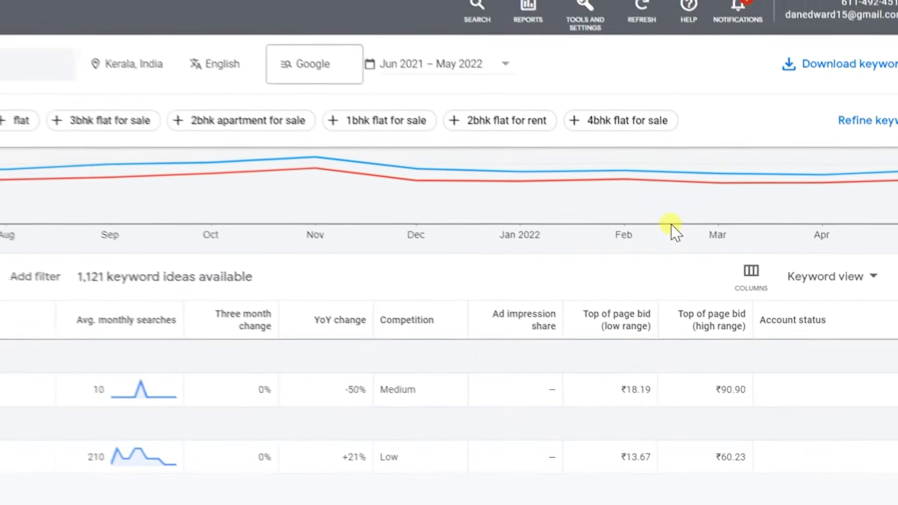
pyautogui.moveTo(705, 338)
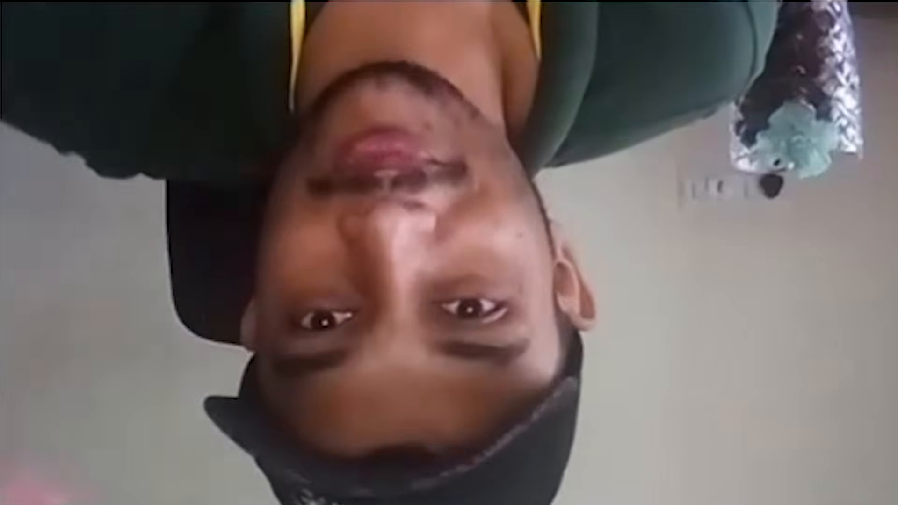
pyautogui.scroll(-2, 119, 284)
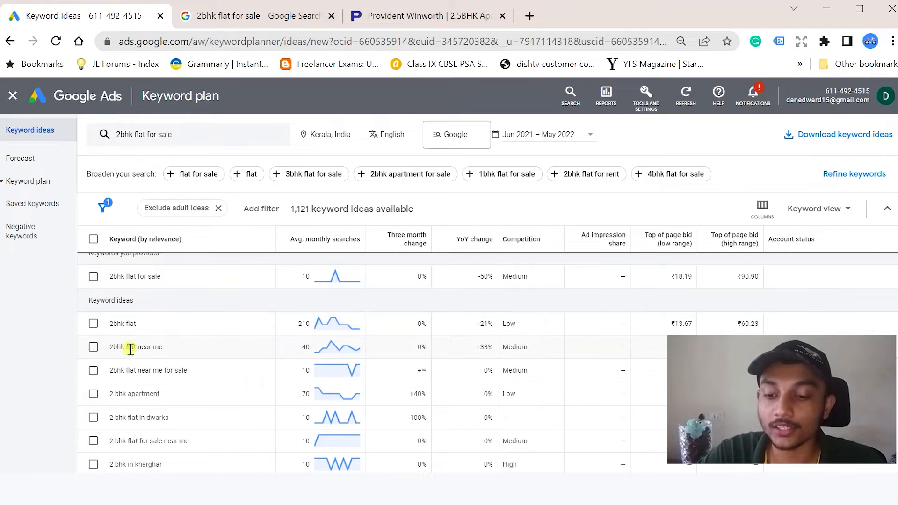
pyautogui.scroll(-5, 125, 400)
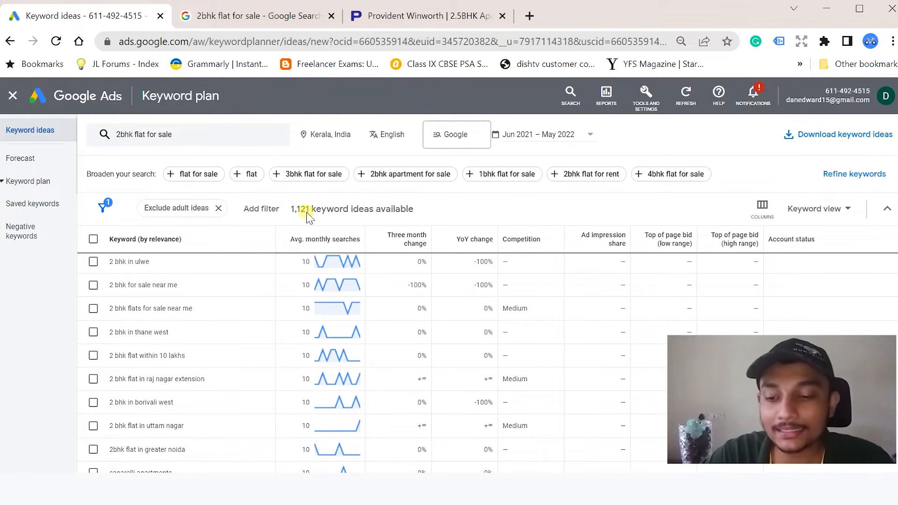
# - Sort the keyword ideas by average monthly searches and add selected ones, including "2 bhk in mira road" and "2bhk flat sale near me", to the plan
pyautogui.scroll(5, 267, 271)
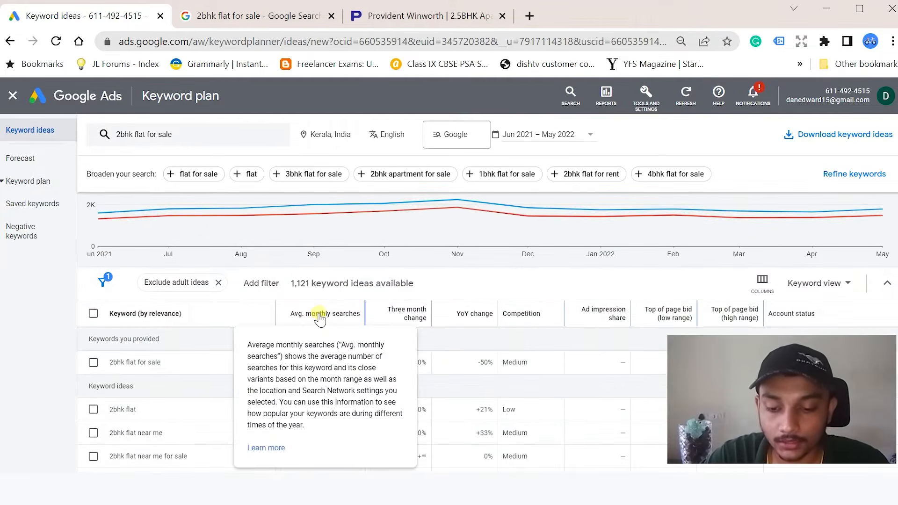
pyautogui.click(320, 318)
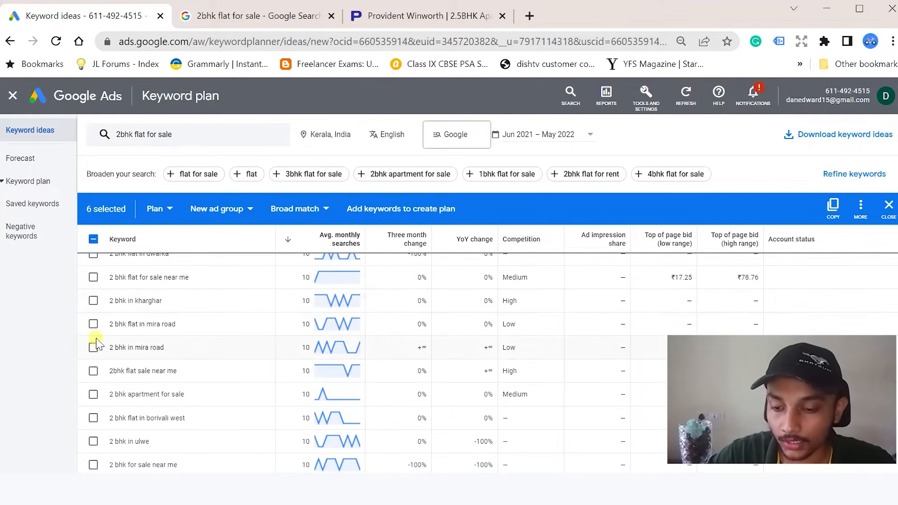
pyautogui.click(93, 347)
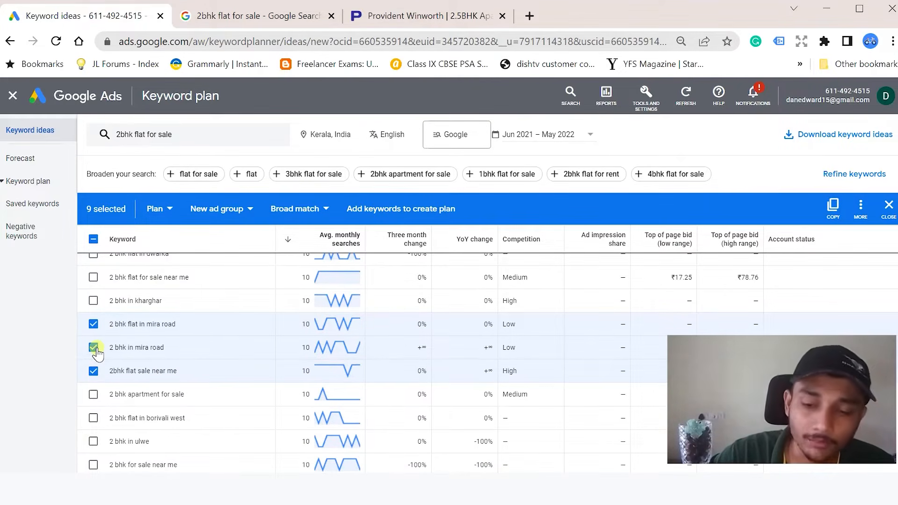
pyautogui.click(157, 211)
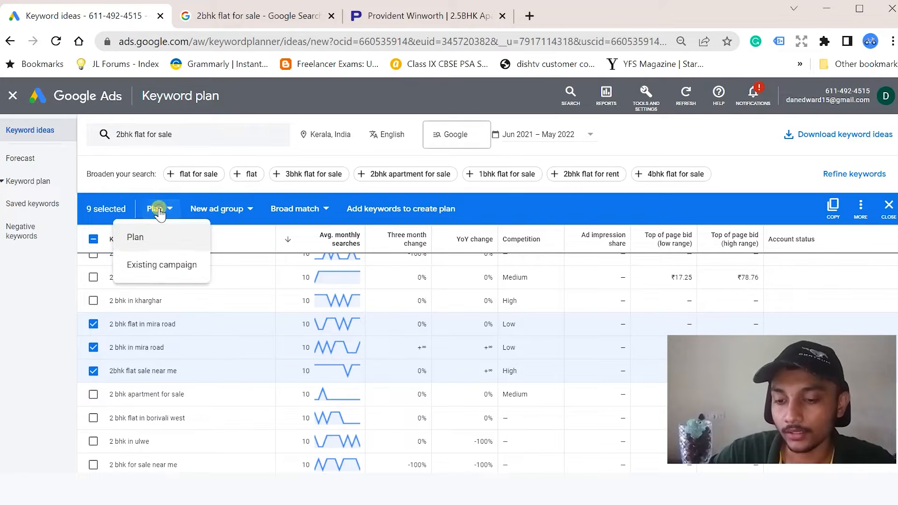
pyautogui.click(162, 233)
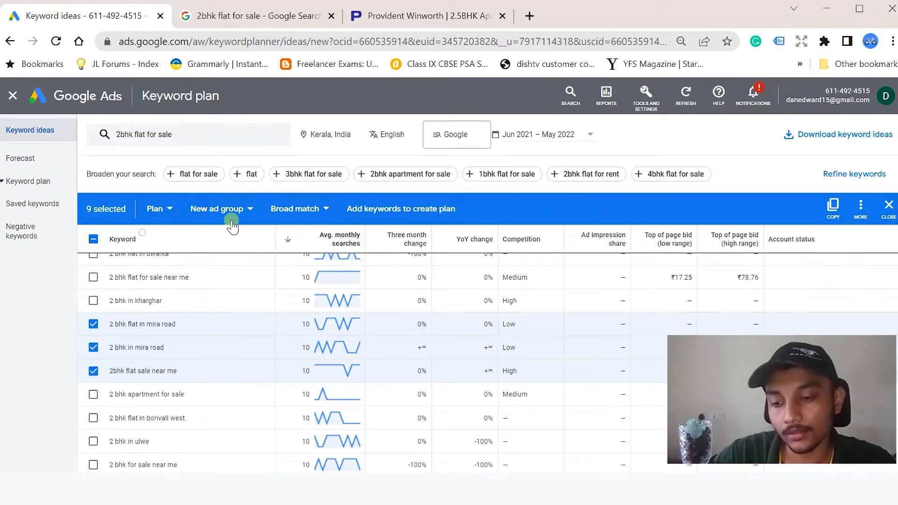
pyautogui.click(399, 216)
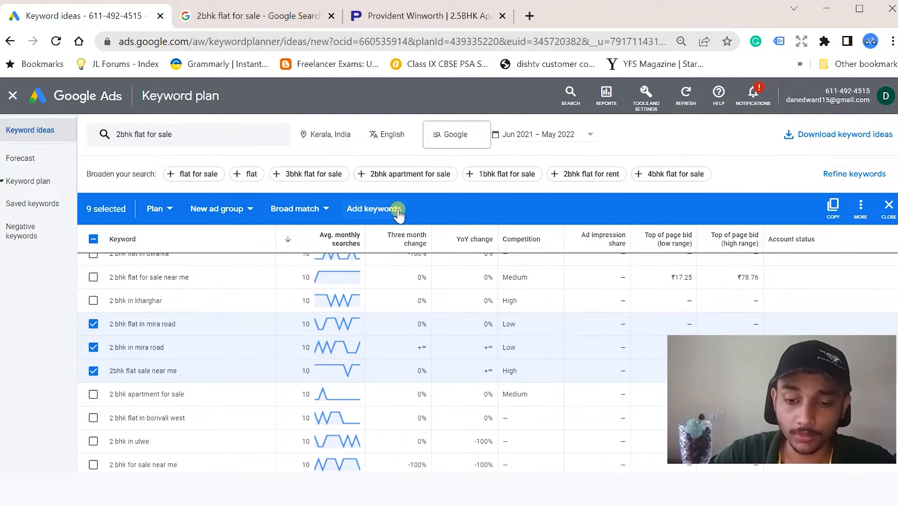
# - Review the plan's saved keywords, and try broadening the keyword ideas search with "flat for sale"
pyautogui.click(25, 206)
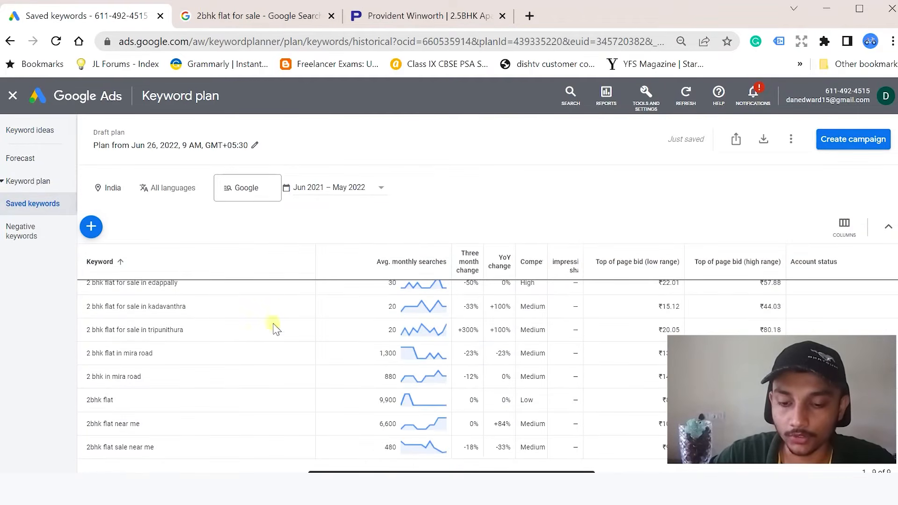
pyautogui.click(853, 148)
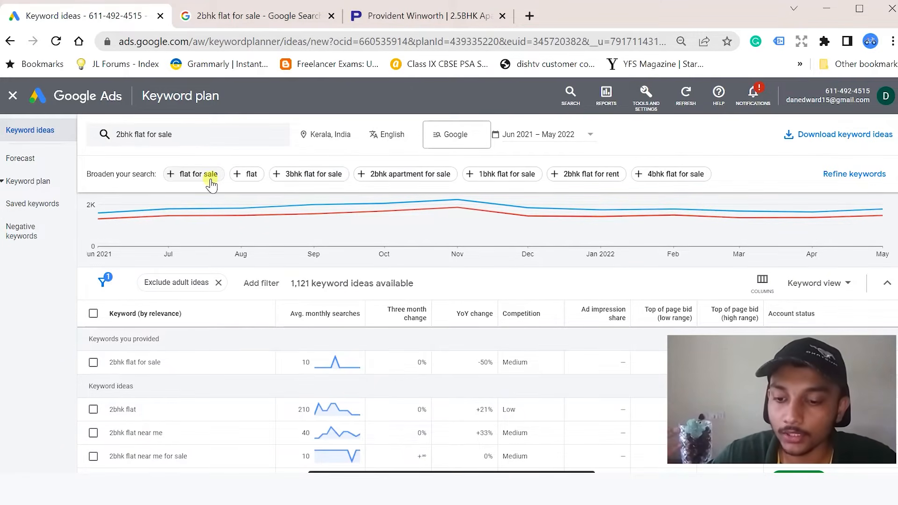
pyautogui.click(198, 174)
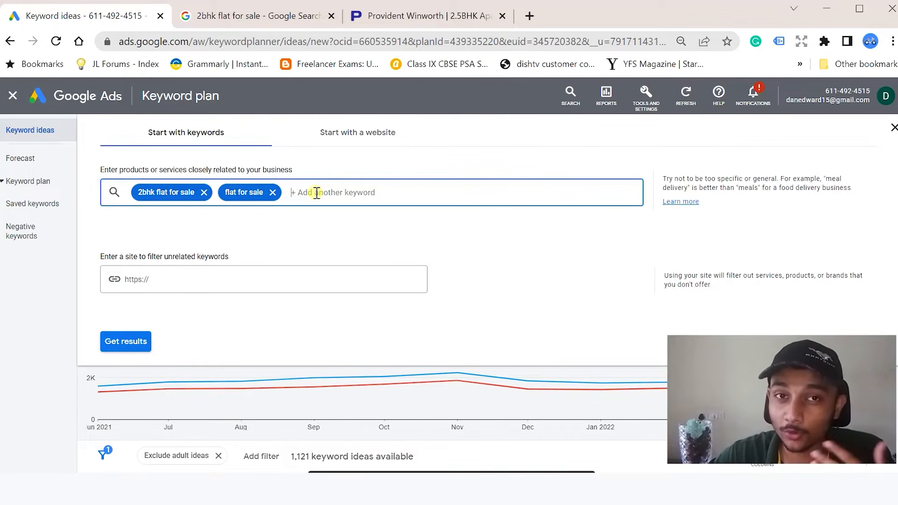
pyautogui.click(124, 349)
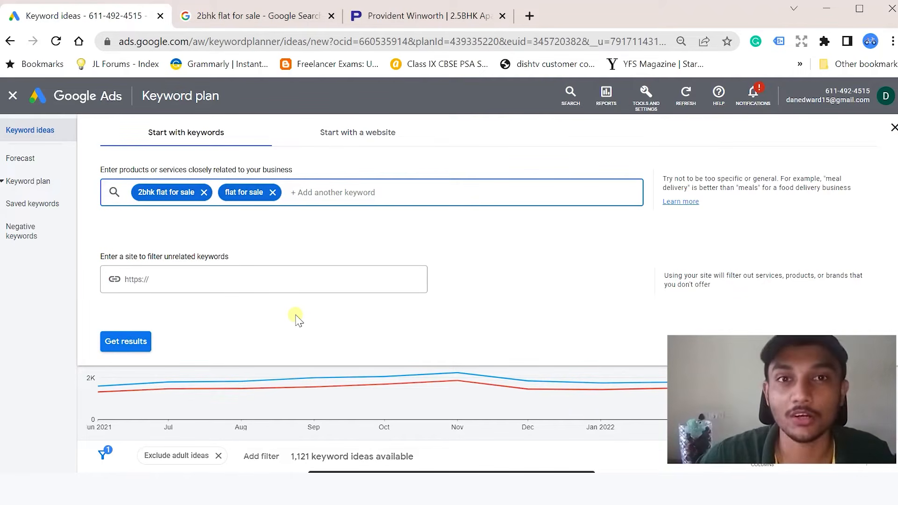
# - Choose a website as the source for keyword ideas and copy the address of the Provident Winworth landing page
pyautogui.click(371, 146)
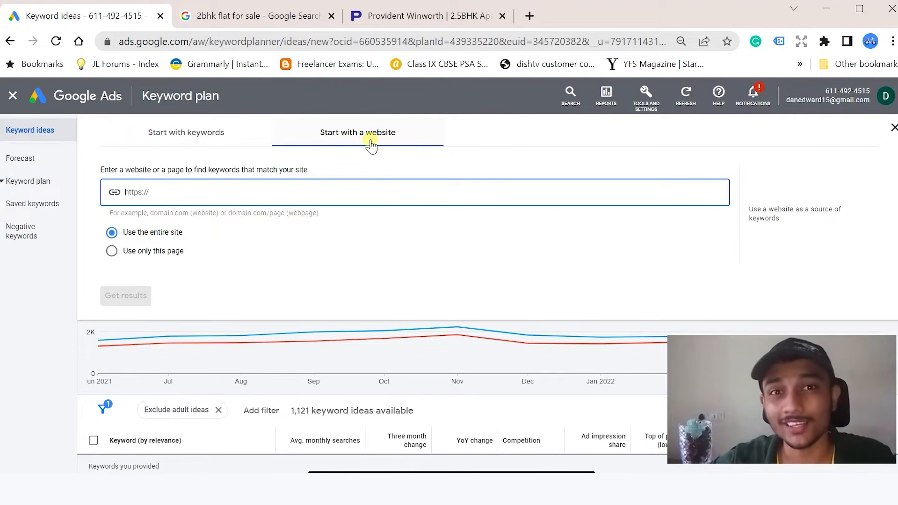
pyautogui.click(240, 16)
pyautogui.click(394, 16)
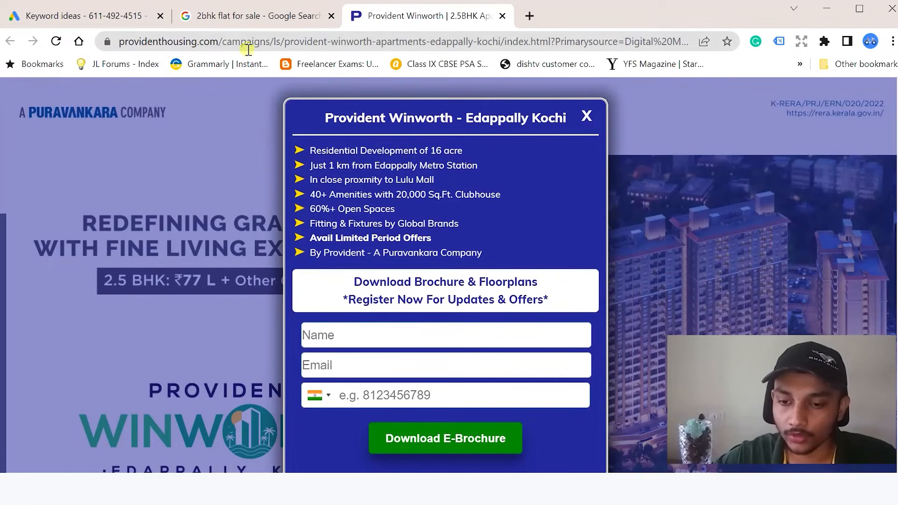
pyautogui.click(296, 41)
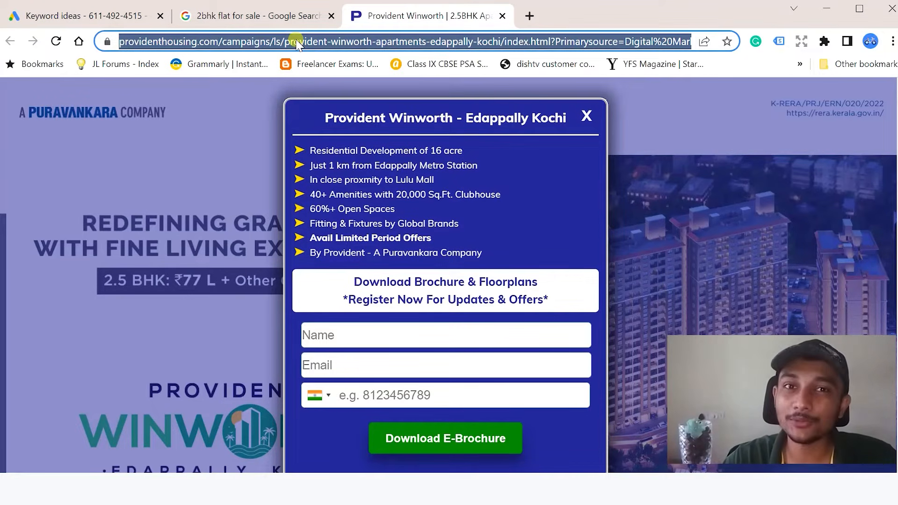
# - Paste the Provident Winworth address as the website and get keyword ideas using only this page
pyautogui.hotkey('ctrl', '1')
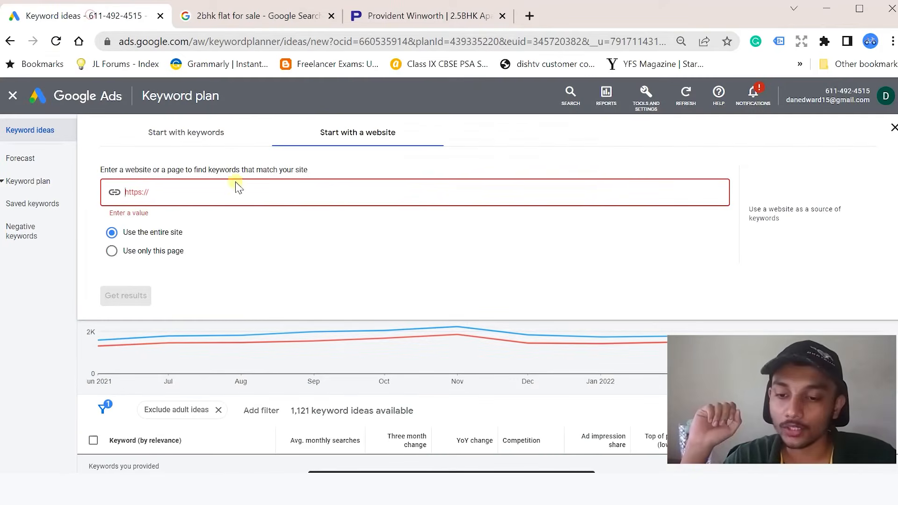
pyautogui.click(172, 194)
pyautogui.hotkey('ctrl', 'v')
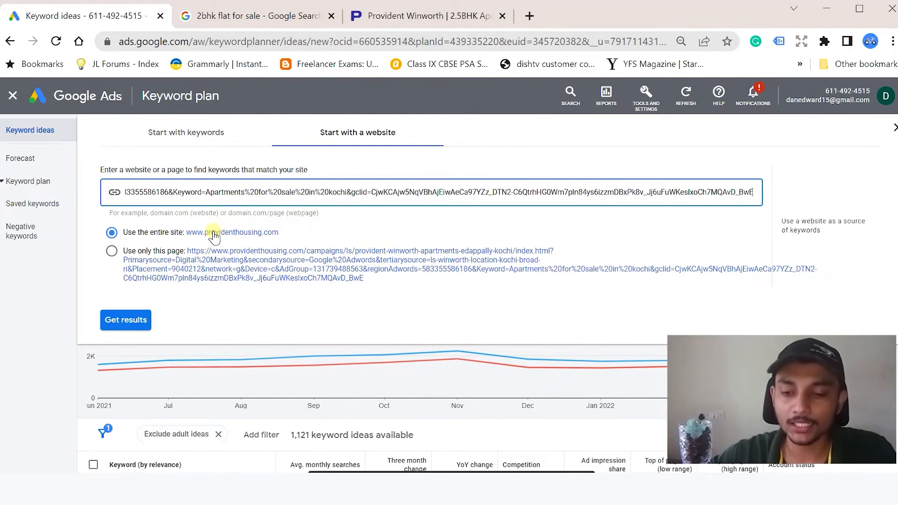
pyautogui.click(111, 251)
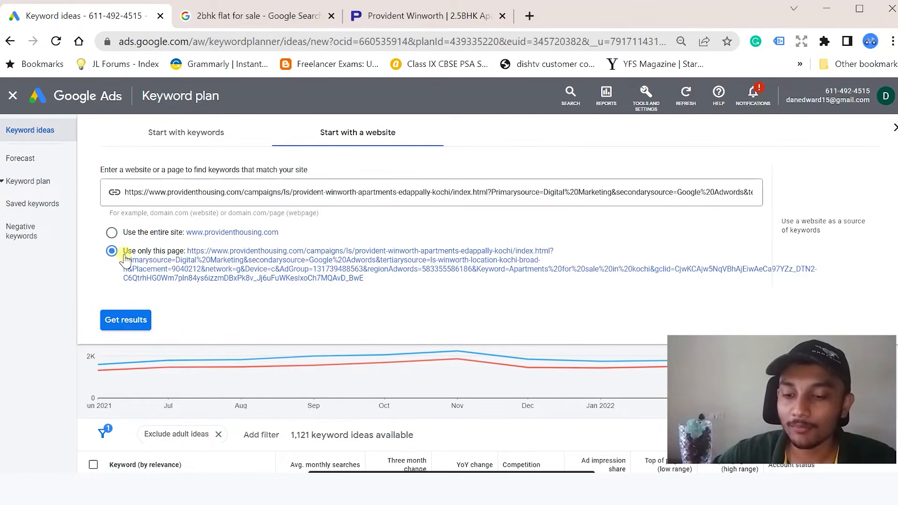
pyautogui.click(126, 320)
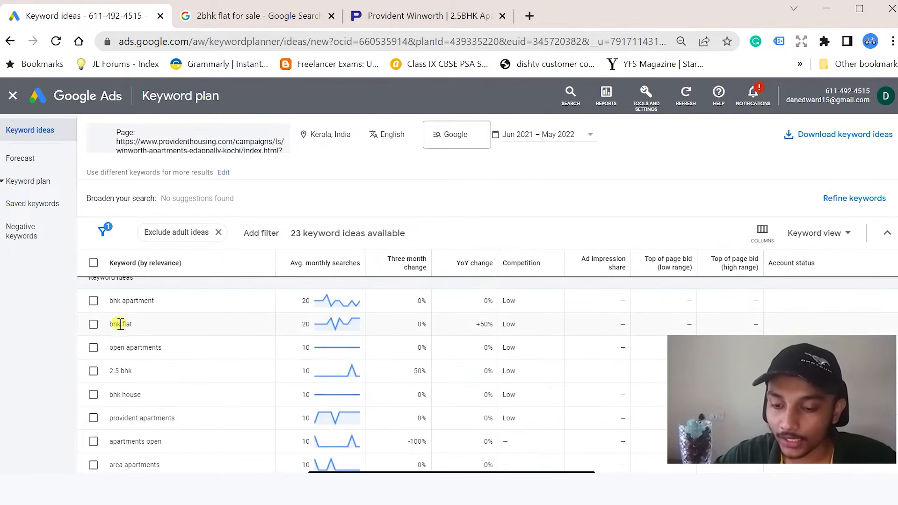
# - Review the page's keyword ideas and add "apartments inn", "open space apartments" and "provident flats" to the plan's Ad group 1 as broad match
pyautogui.scroll(-2, 120, 322)
pyautogui.scroll(-5, 118, 374)
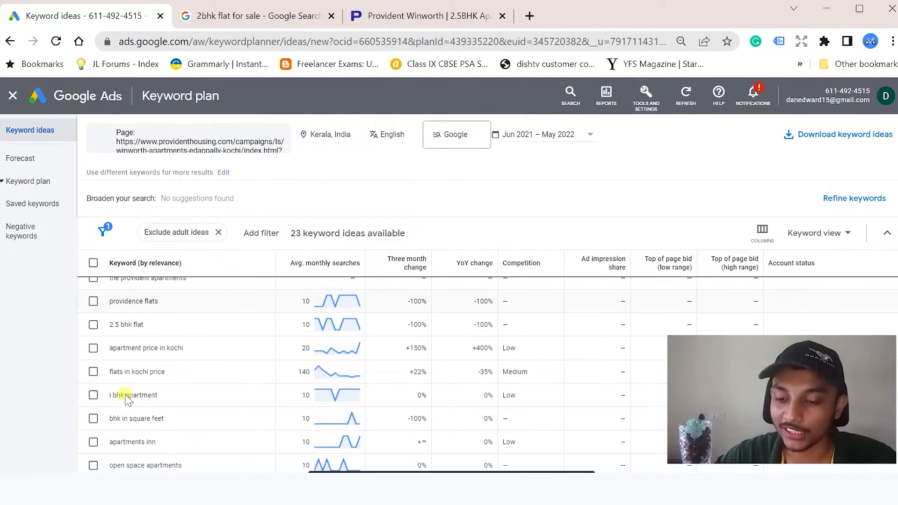
pyautogui.scroll(-1, 124, 395)
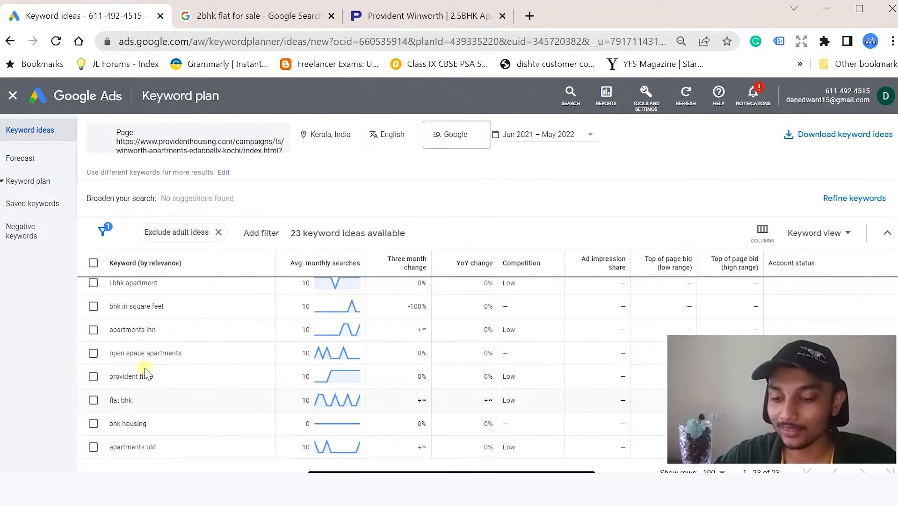
pyautogui.click(94, 329)
pyautogui.click(93, 353)
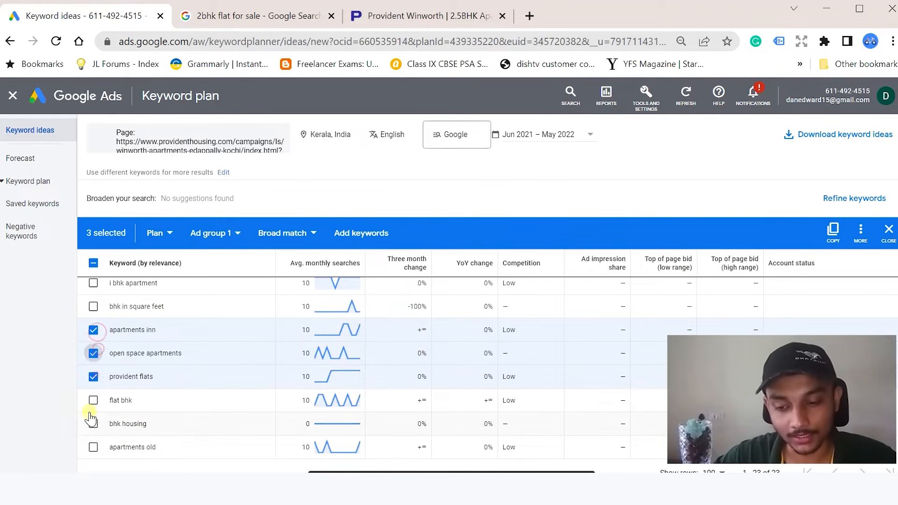
pyautogui.click(360, 232)
pyautogui.scroll(10, 231, 333)
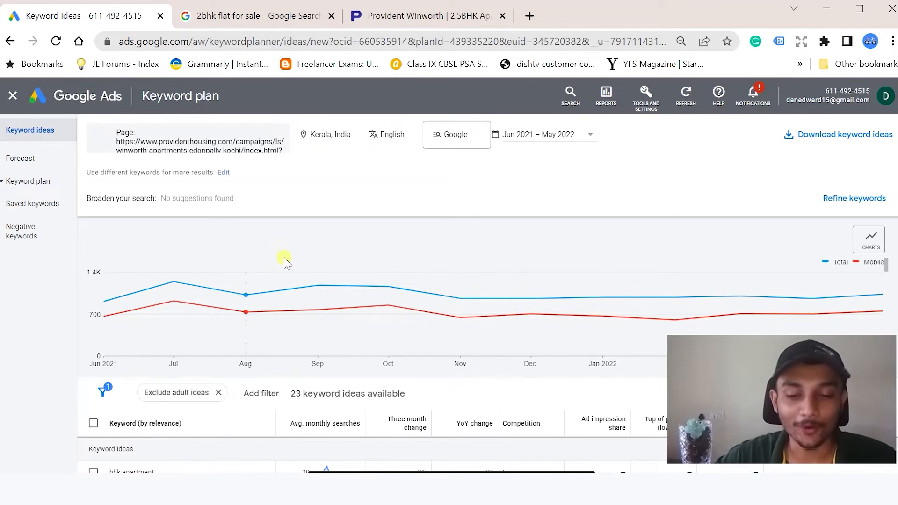
# - Get search volume and forecasts for the keyword "2bhk flat for sale" from the Keyword Planner start page
pyautogui.moveTo(343, 142)
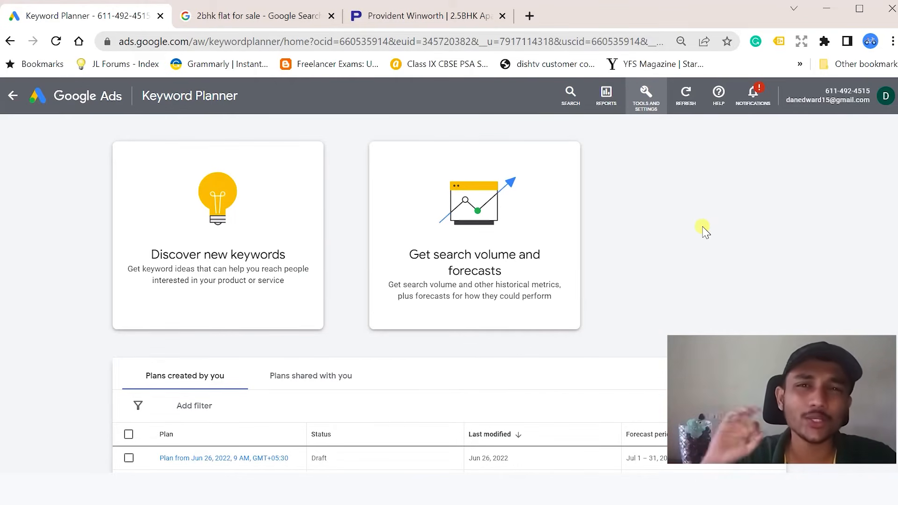
pyautogui.click(507, 267)
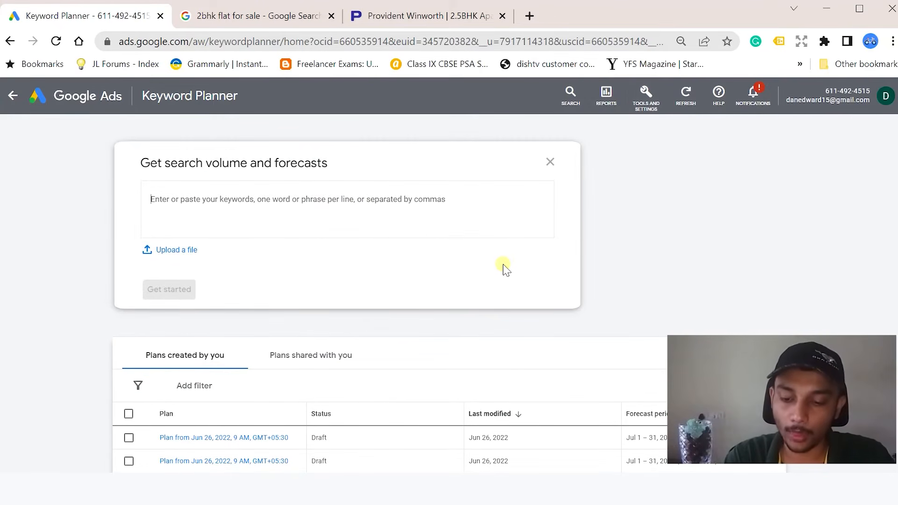
pyautogui.write('2bhk')
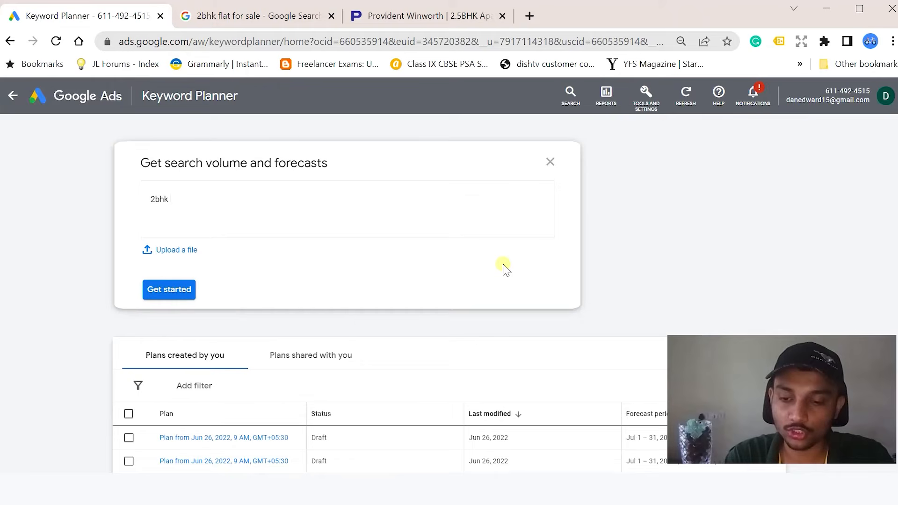
pyautogui.write(' flat for sal')
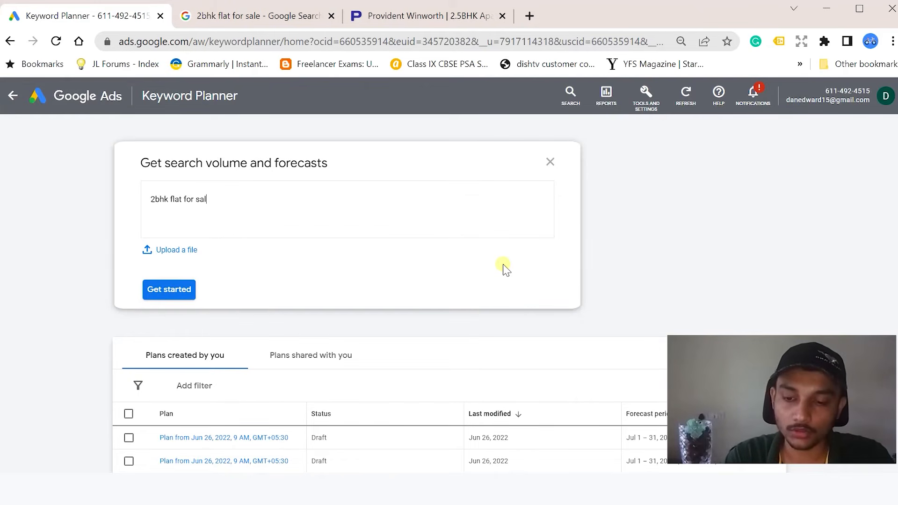
pyautogui.write('e')
pyautogui.click(163, 290)
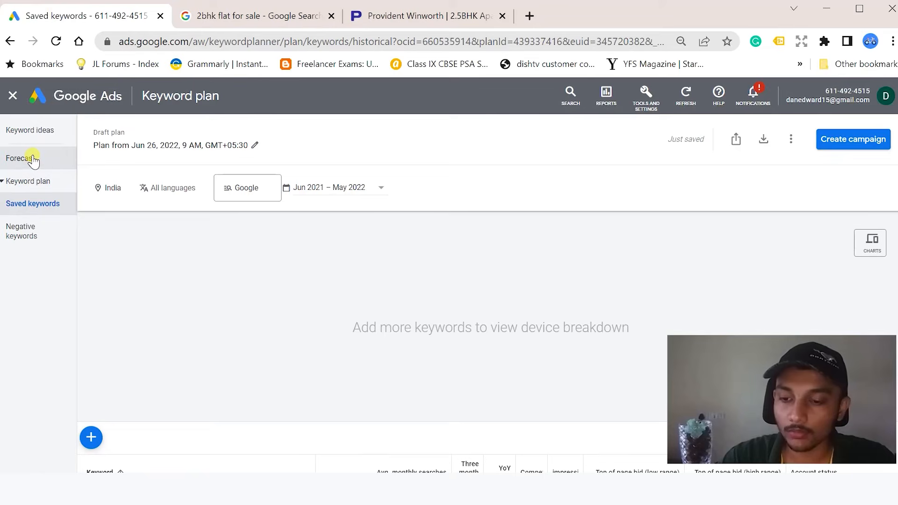
# - Open the plan's forecast and check the available bid strategies, keeping Maximize clicks
pyautogui.click(31, 159)
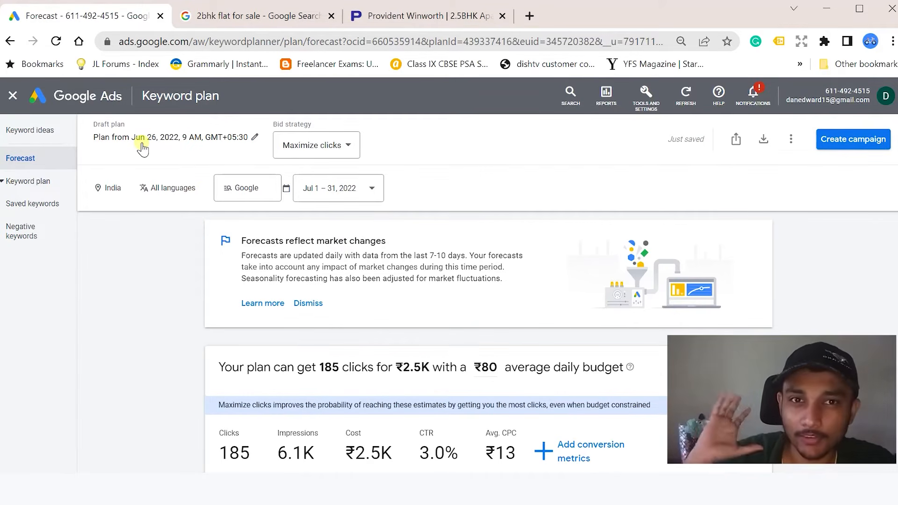
pyautogui.click(330, 145)
pyautogui.click(328, 185)
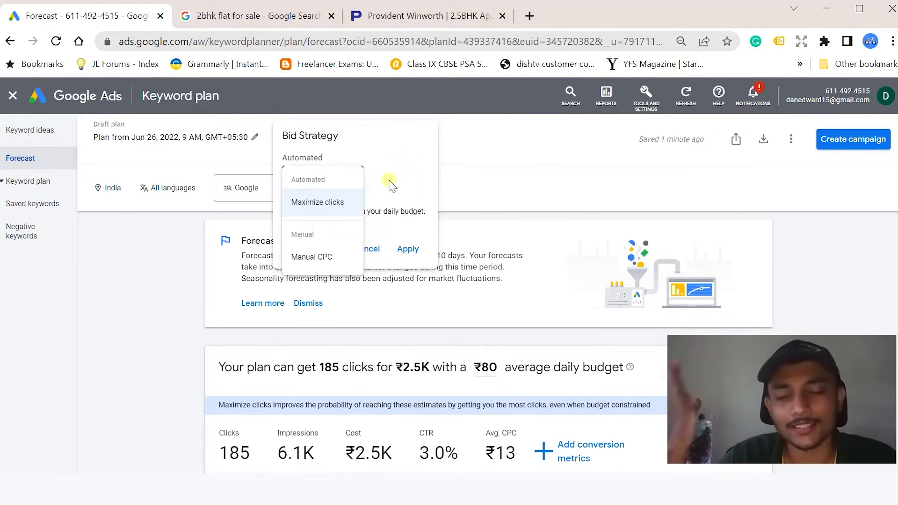
pyautogui.click(238, 300)
# - Set the forecast period to the next quarter, Jul 1 – Sep 30, 2022
pyautogui.moveTo(112, 192)
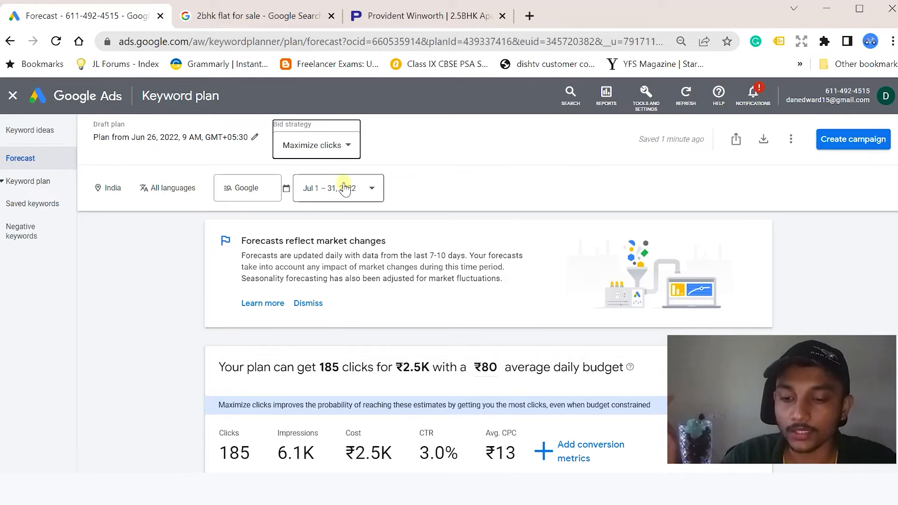
pyautogui.click(342, 201)
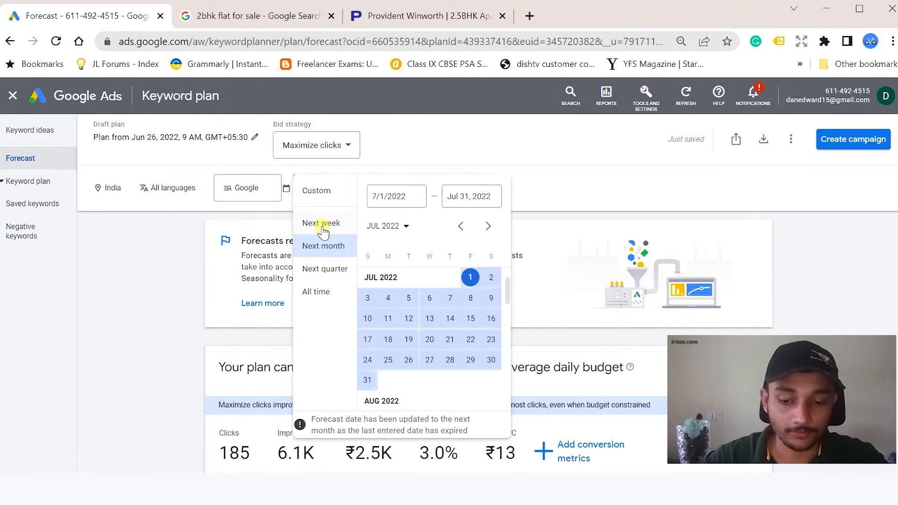
pyautogui.click(341, 269)
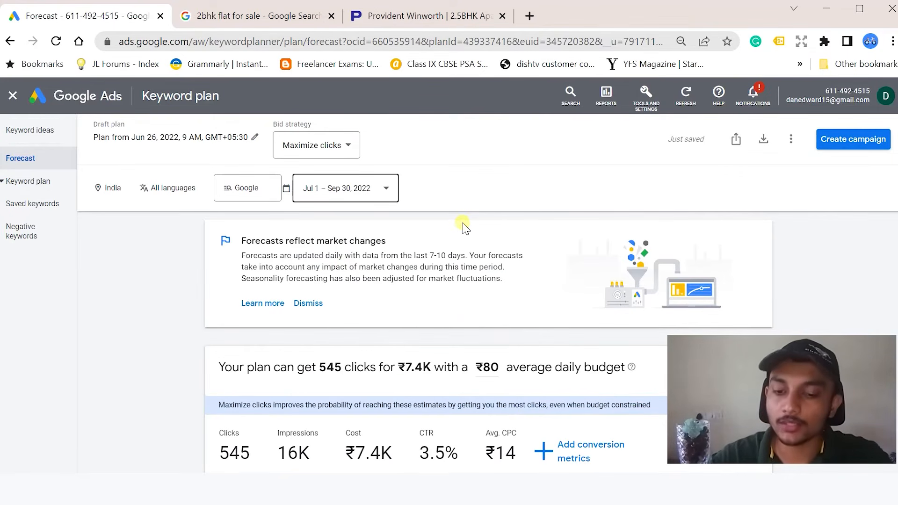
# - Set the plan's average daily budget to ₹400 in the forecast summary
pyautogui.scroll(-2, 463, 233)
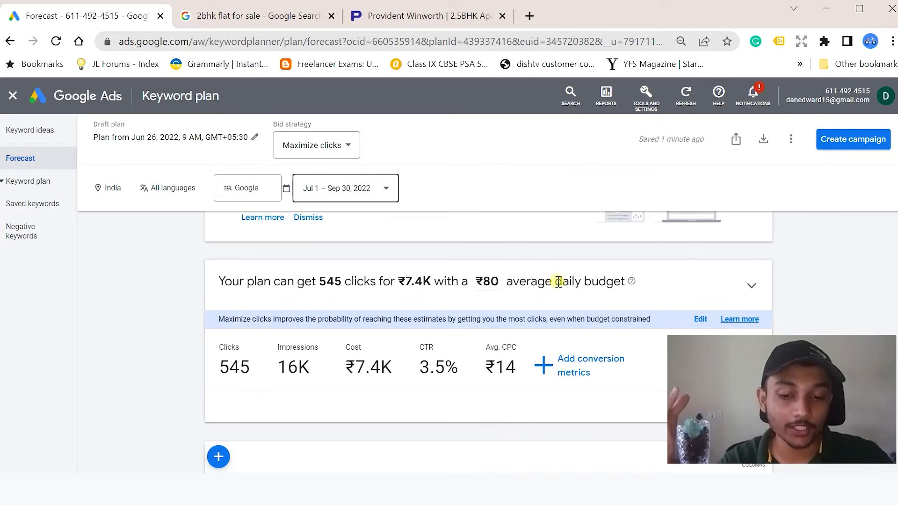
pyautogui.click(491, 278)
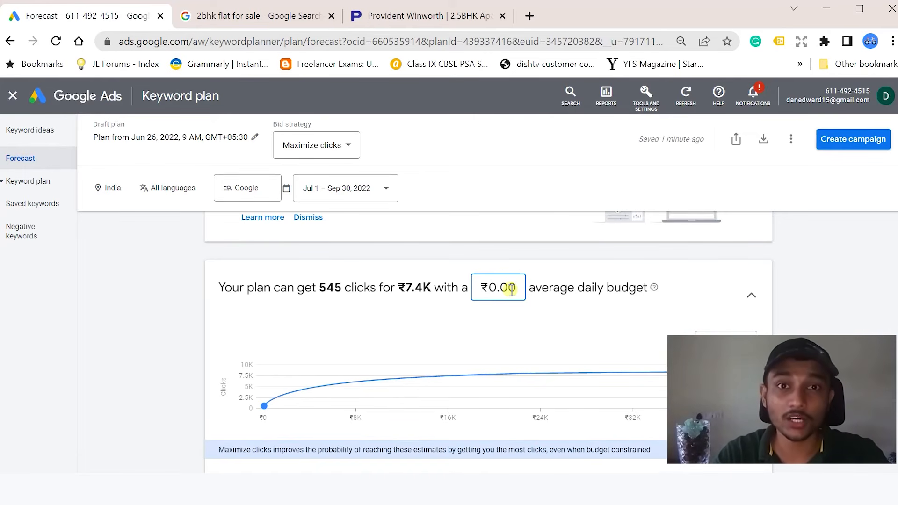
pyautogui.press('BackSpace')
pyautogui.press('BackSpace')
pyautogui.press('BackSpace')
pyautogui.press('BackSpace')
pyautogui.write('400')
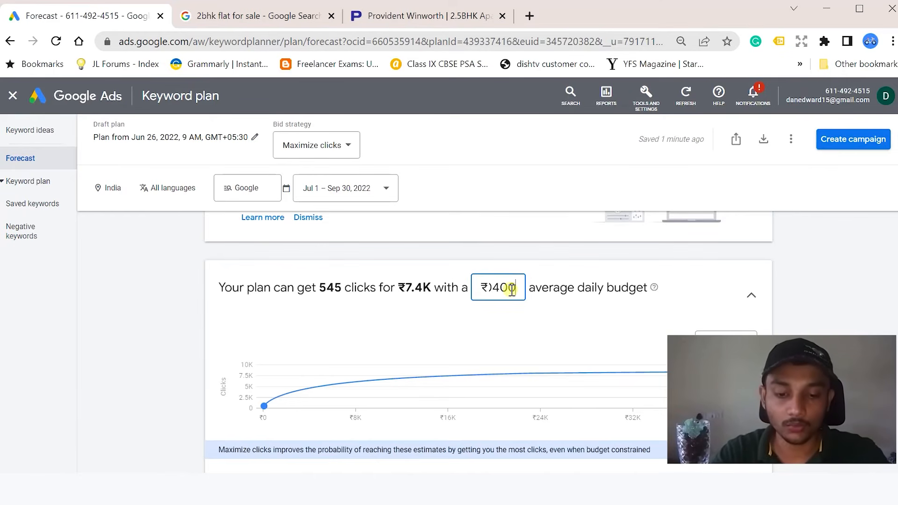
pyautogui.press('Return')
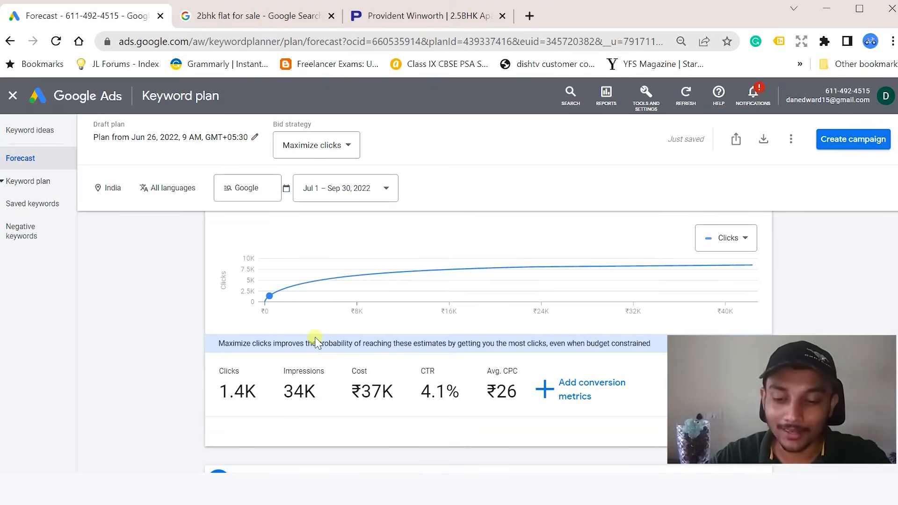
# - Examine the forecast's click, cost and average CPC metrics, the next-year forecast chart and the breakdown by device
pyautogui.scroll(-2, 196, 385)
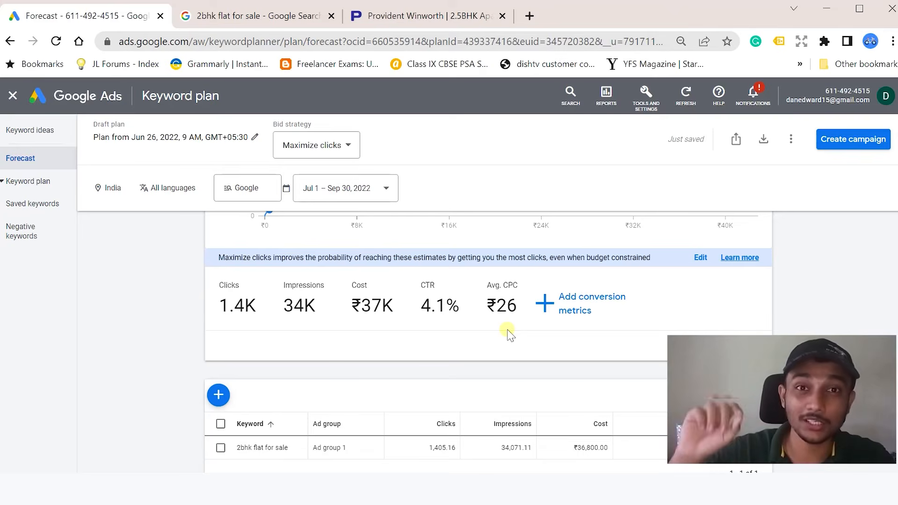
pyautogui.scroll(-5, 510, 333)
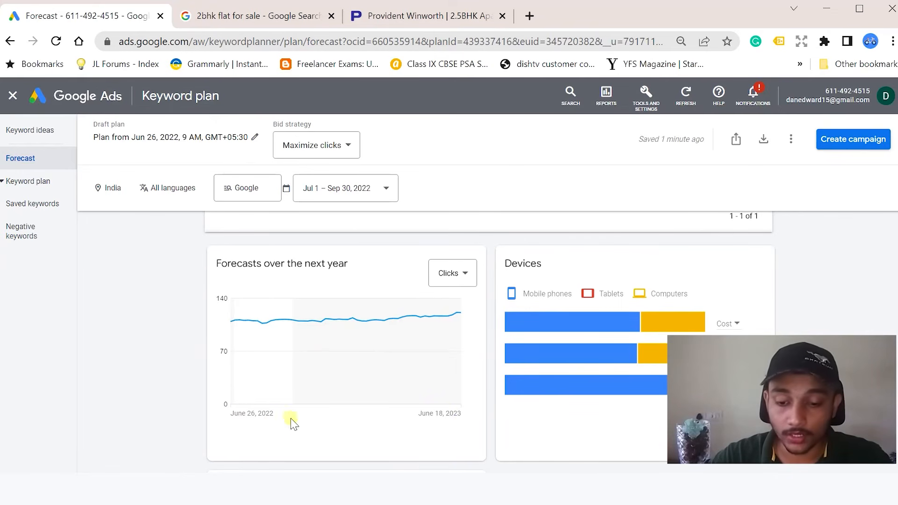
pyautogui.moveTo(266, 329)
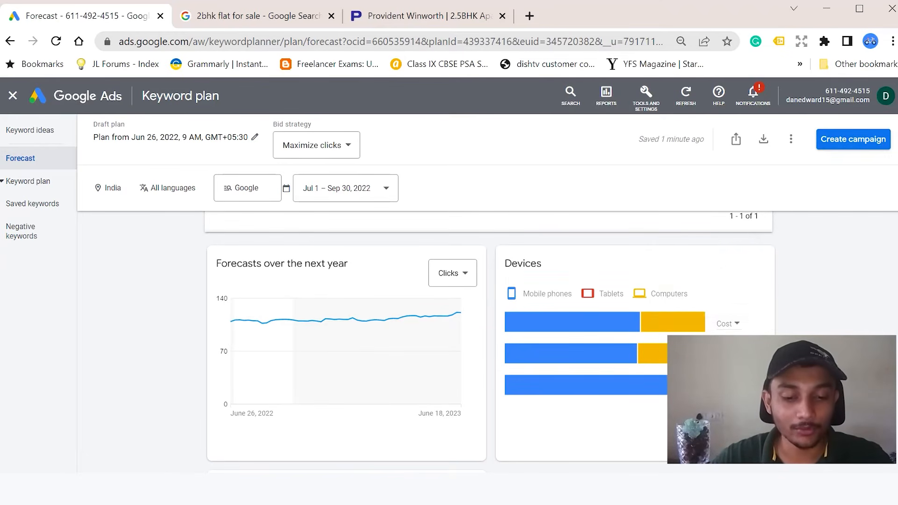
pyautogui.moveTo(657, 362)
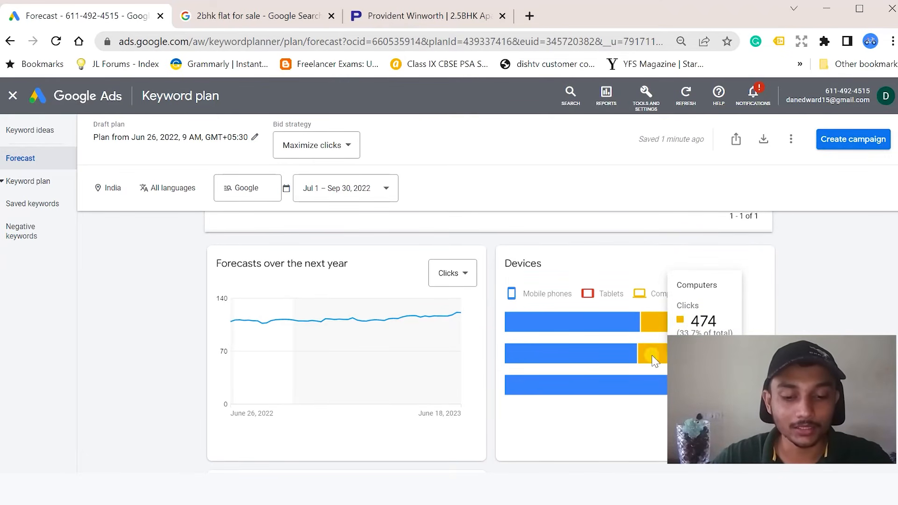
pyautogui.moveTo(551, 364)
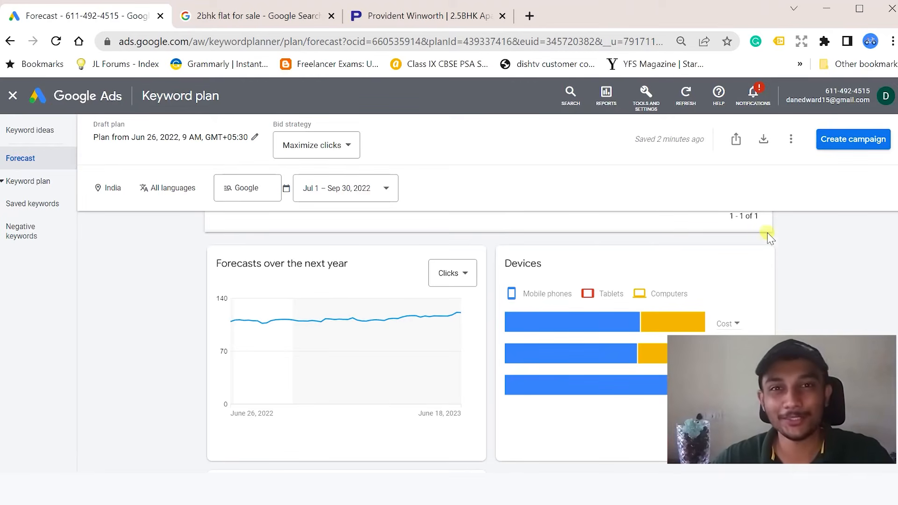
# - Break down the forecast's Locations chart by top states and by top cities to compare their cost shares
pyautogui.scroll(-5, 743, 229)
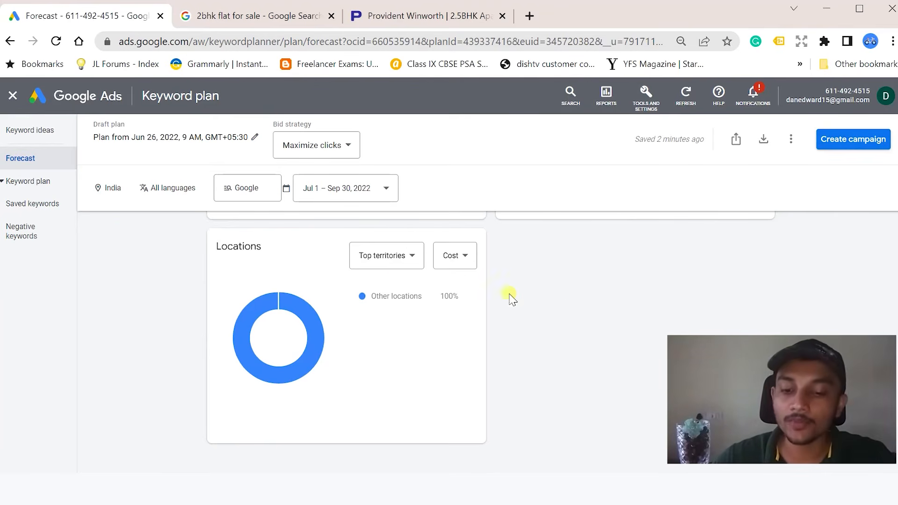
pyautogui.click(397, 268)
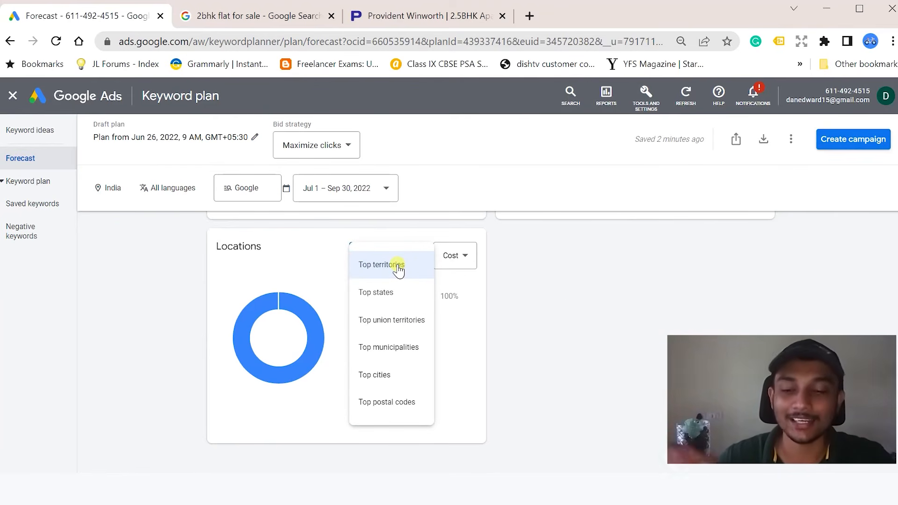
pyautogui.click(391, 292)
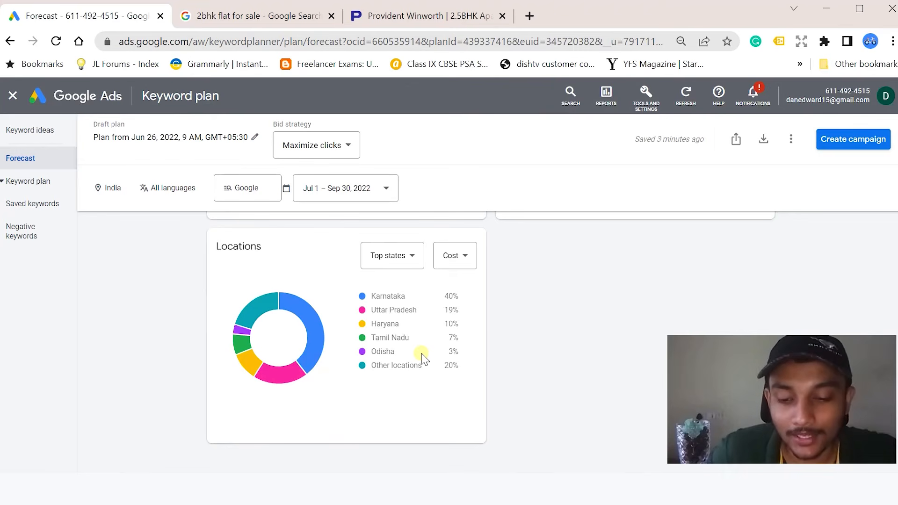
pyautogui.click(392, 255)
pyautogui.click(393, 373)
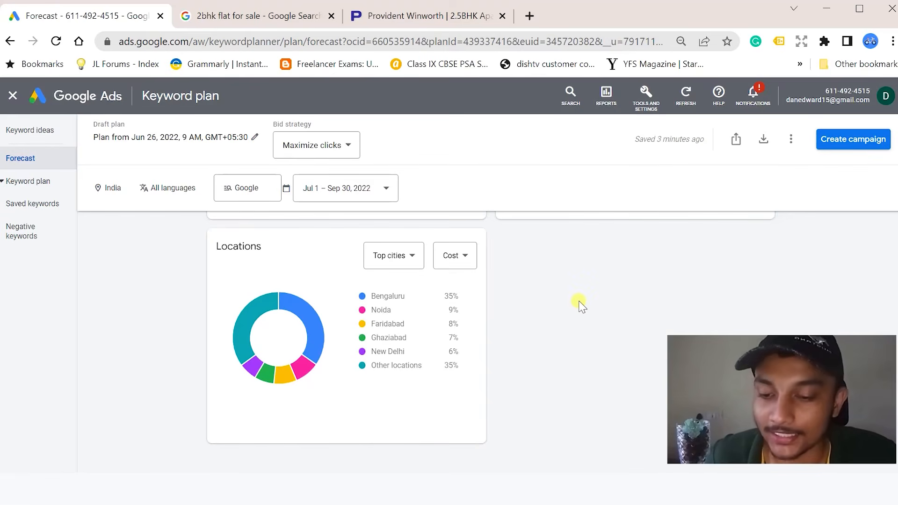
pyautogui.scroll(10, 580, 305)
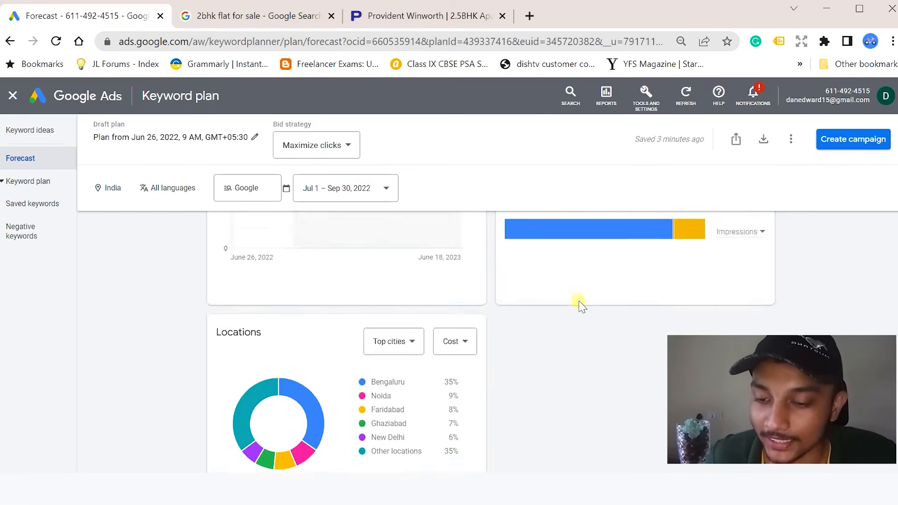